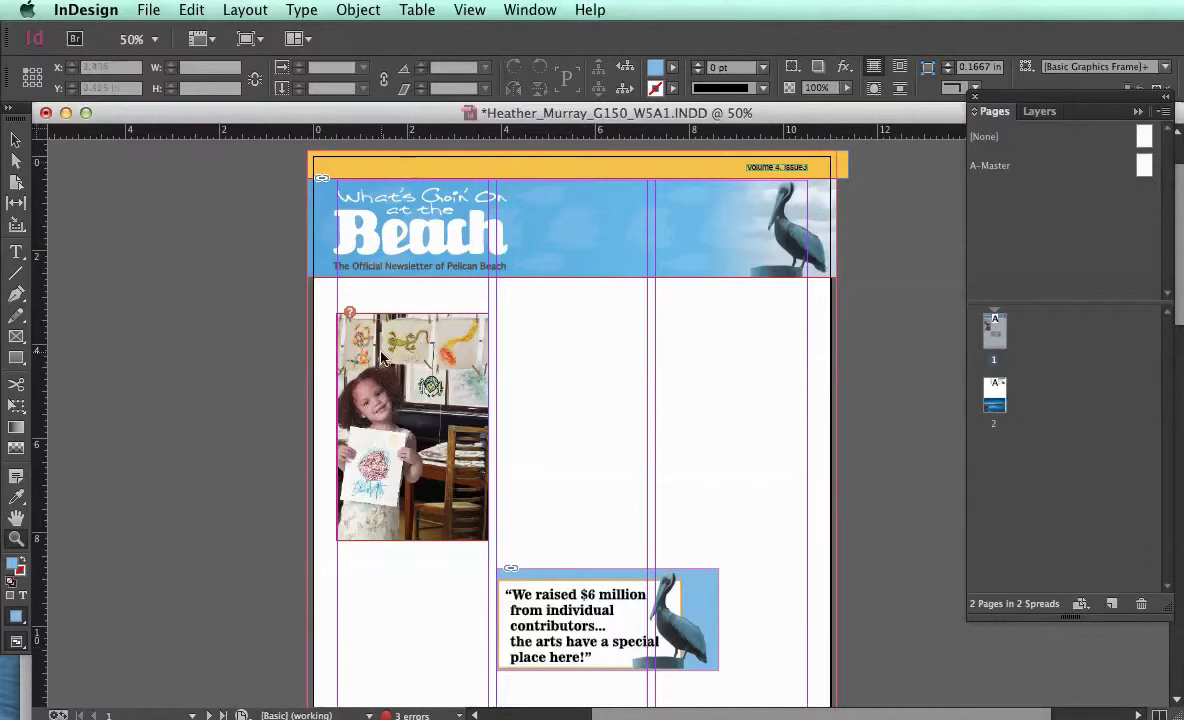
Switch back to the Selection tool and scroll through page 1
scroll(381, 357, down, 10)
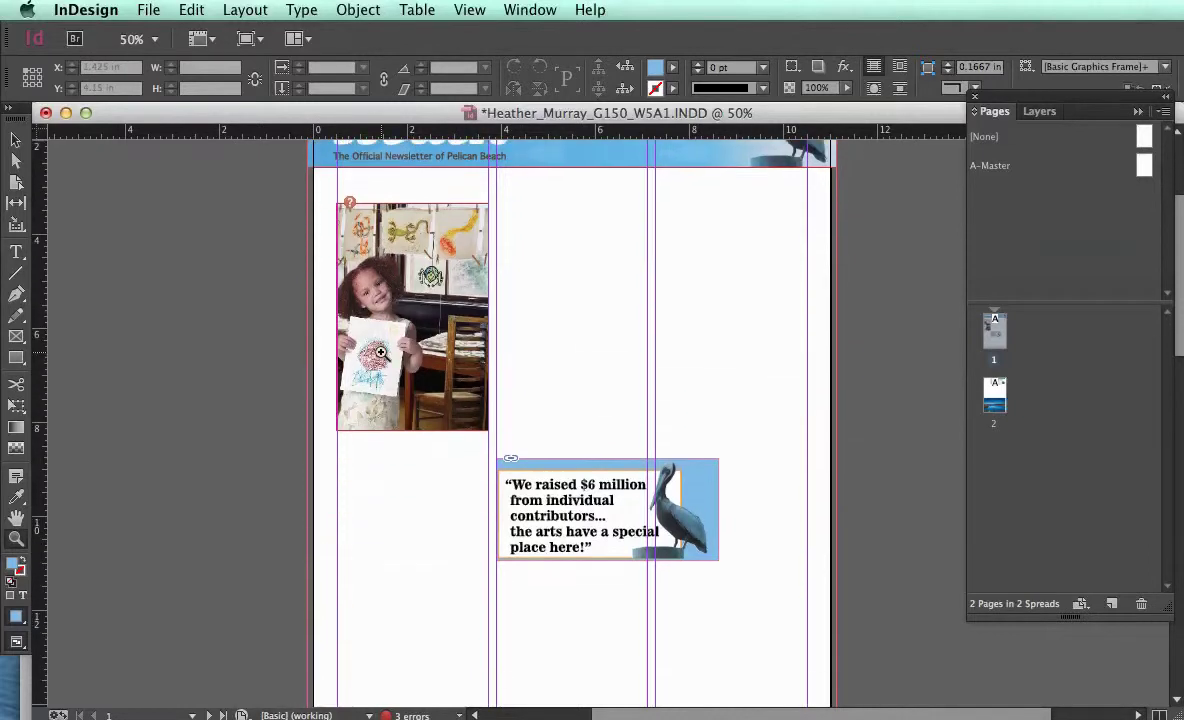
scroll(381, 352, down, 12)
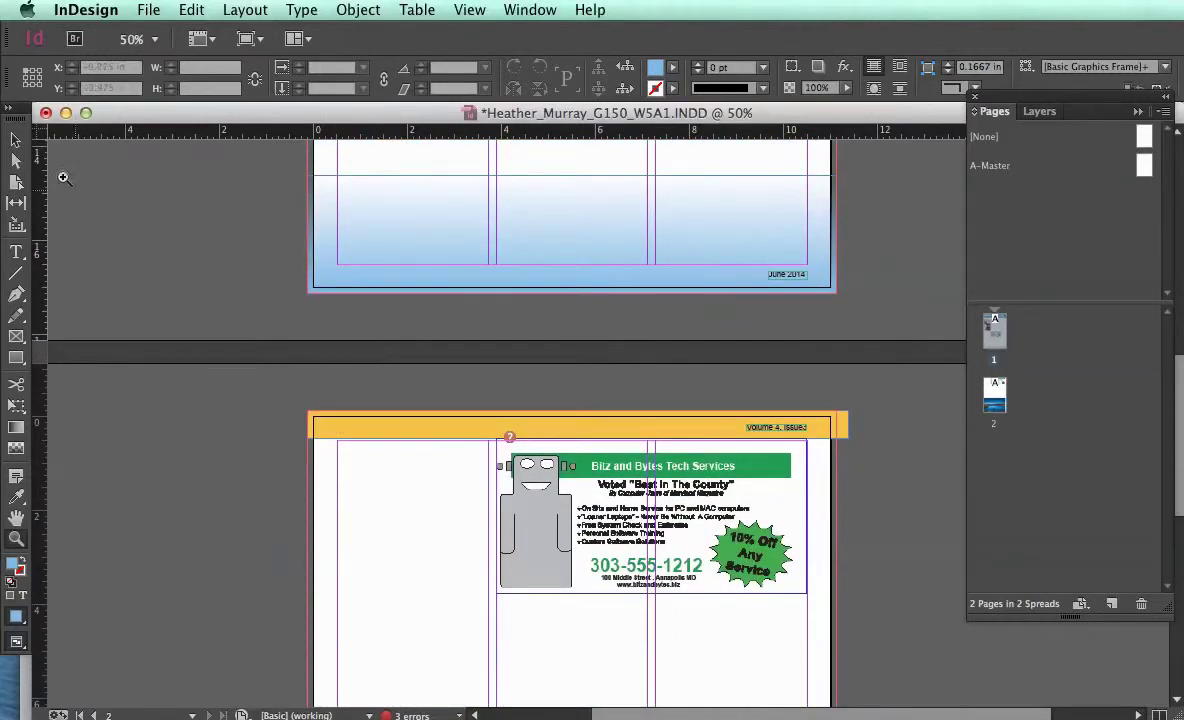
click(16, 139)
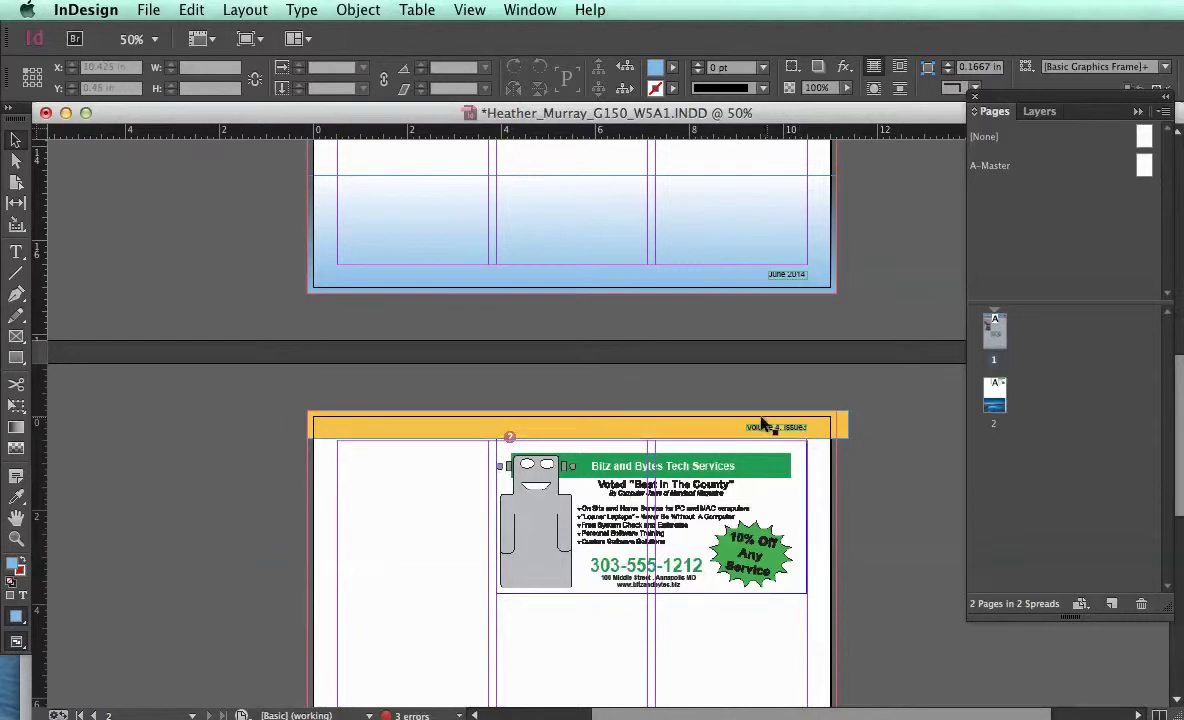
scroll(790, 430, down, 3)
scroll(790, 428, down, 8)
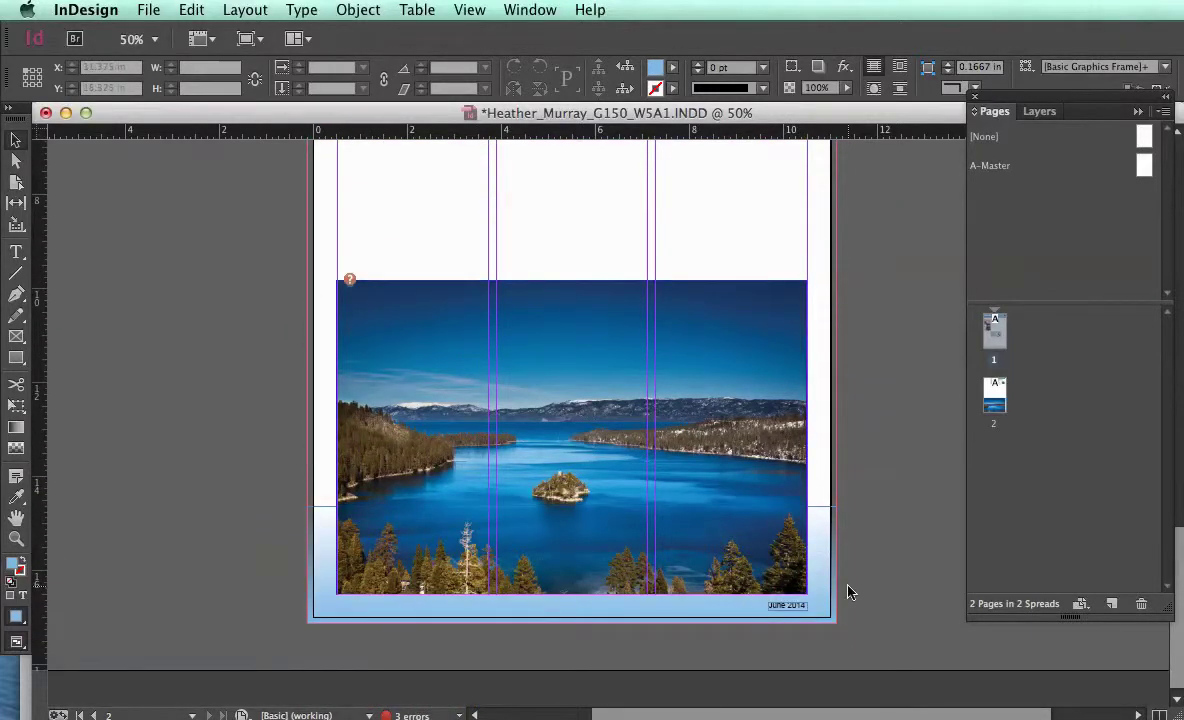
scroll(813, 402, up, 15)
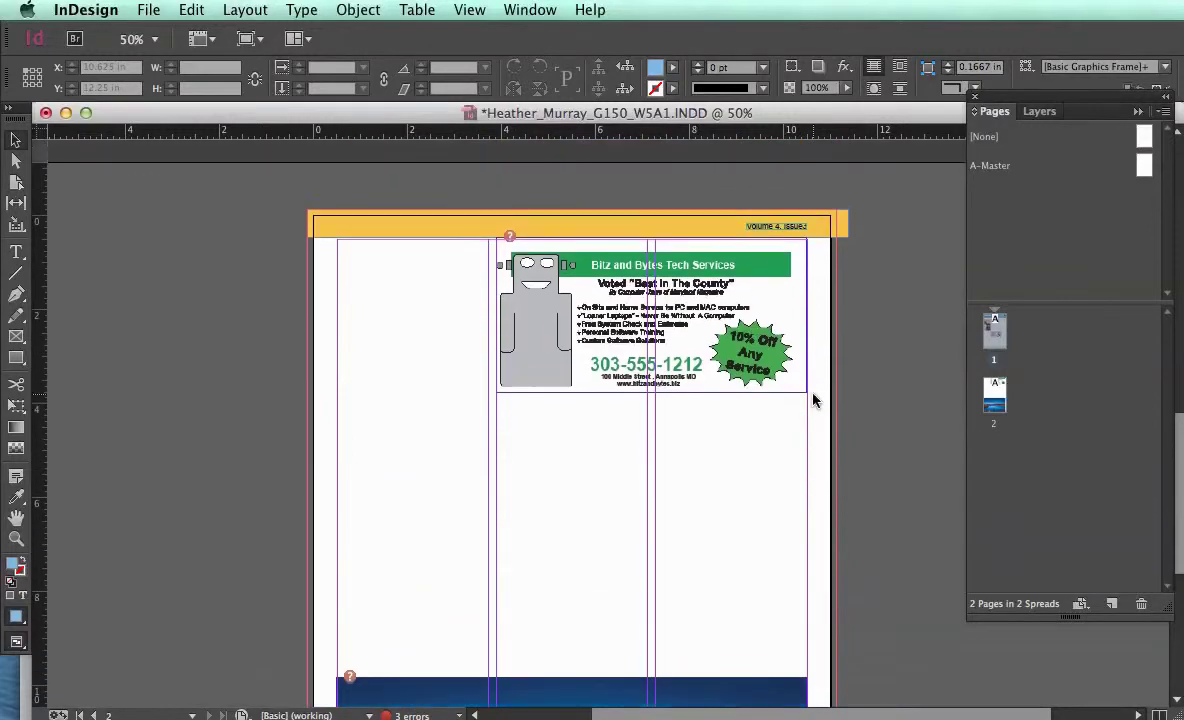
scroll(813, 400, up, 16)
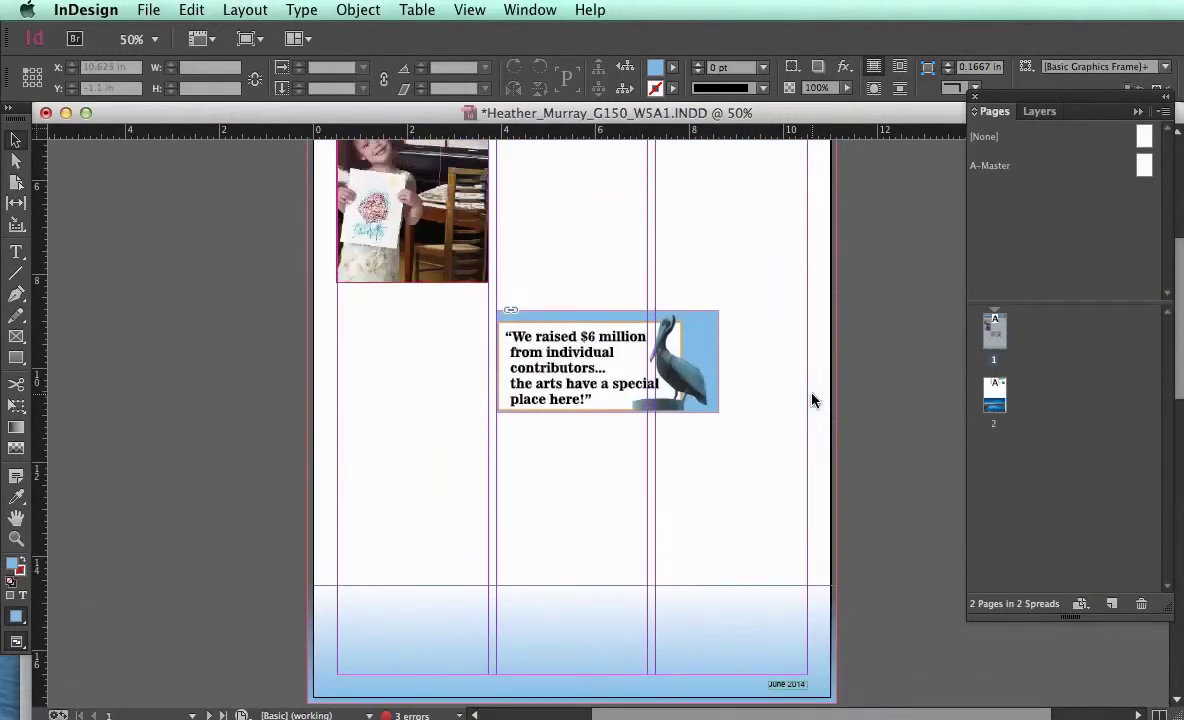
scroll(813, 400, up, 4)
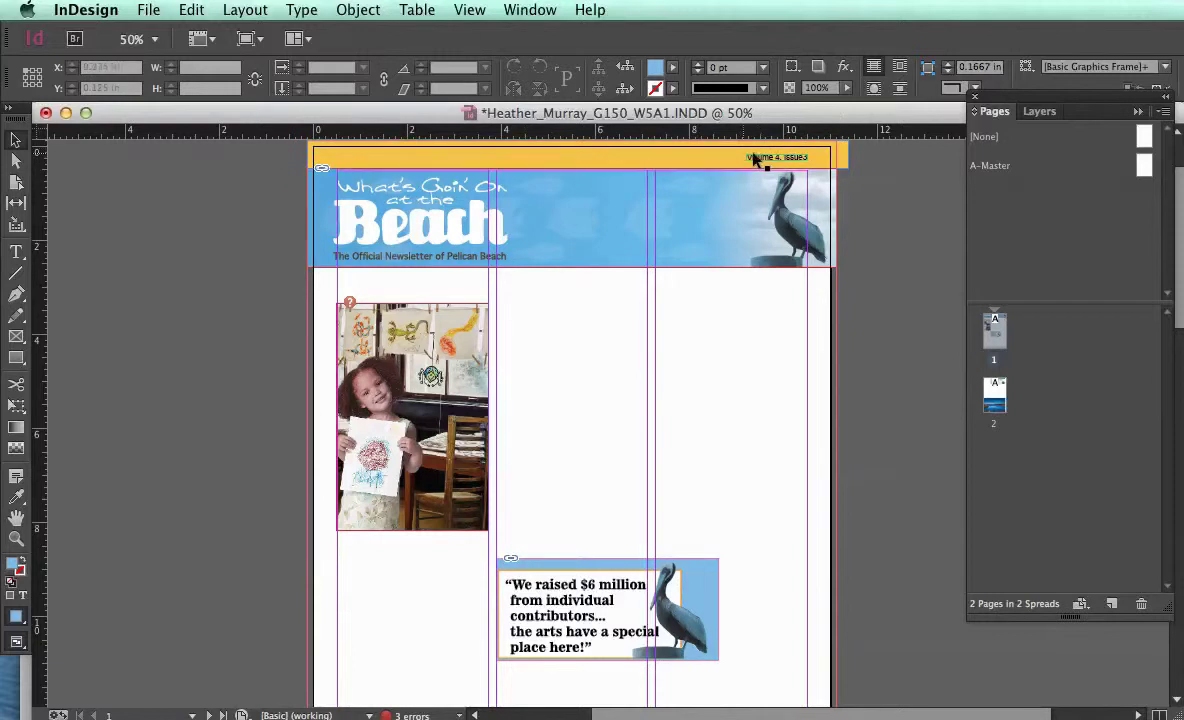
scroll(846, 272, down, 5)
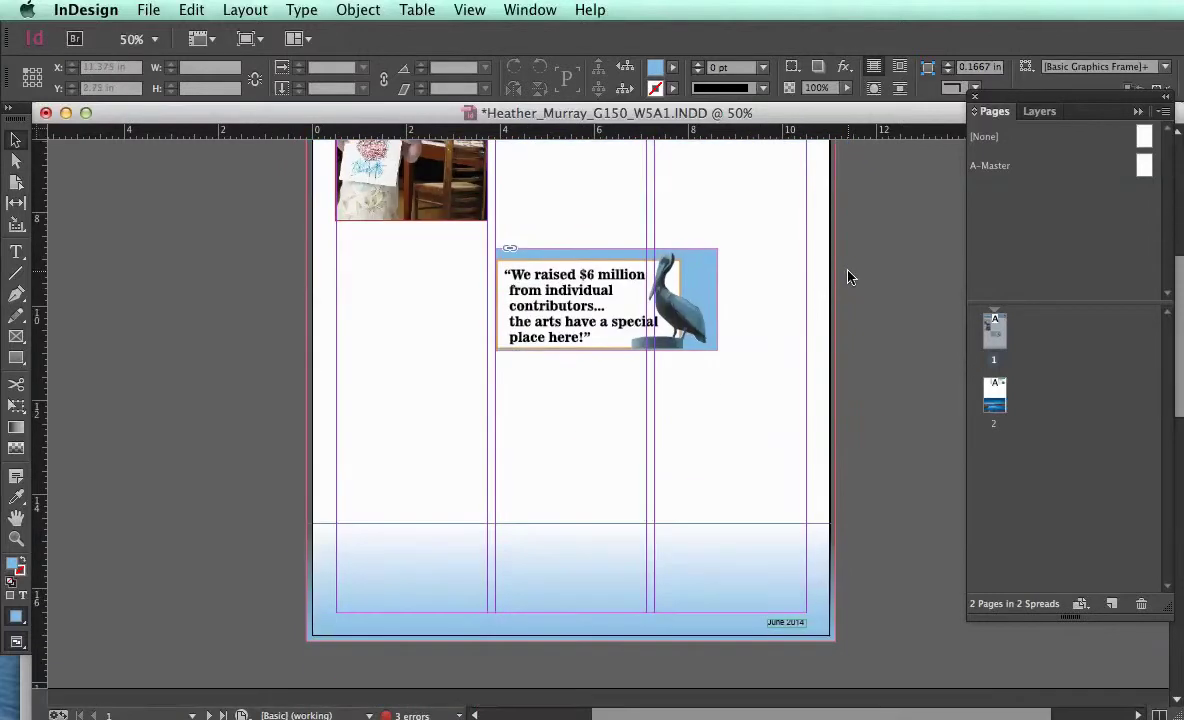
Insert a new blank page after page 1, undoing an accidental paste of the web address frame
click(521, 588)
scroll(522, 590, up, 4)
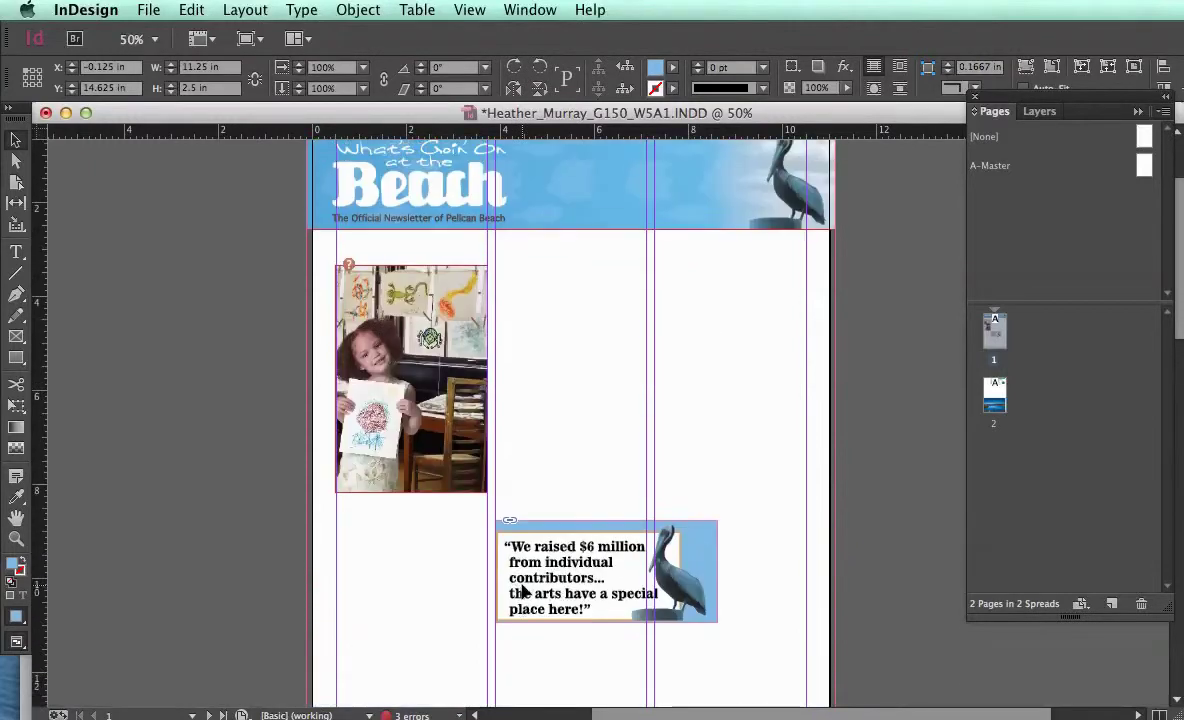
scroll(521, 590, up, 2)
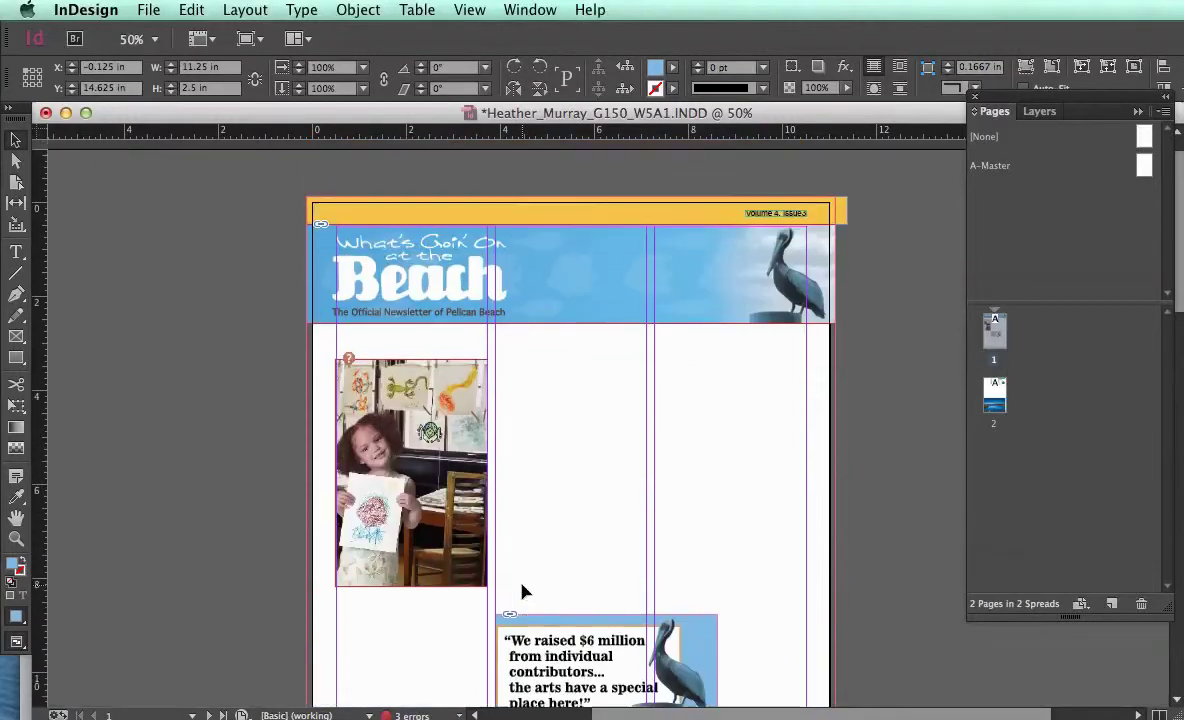
click(542, 232)
scroll(541, 234, down, 10)
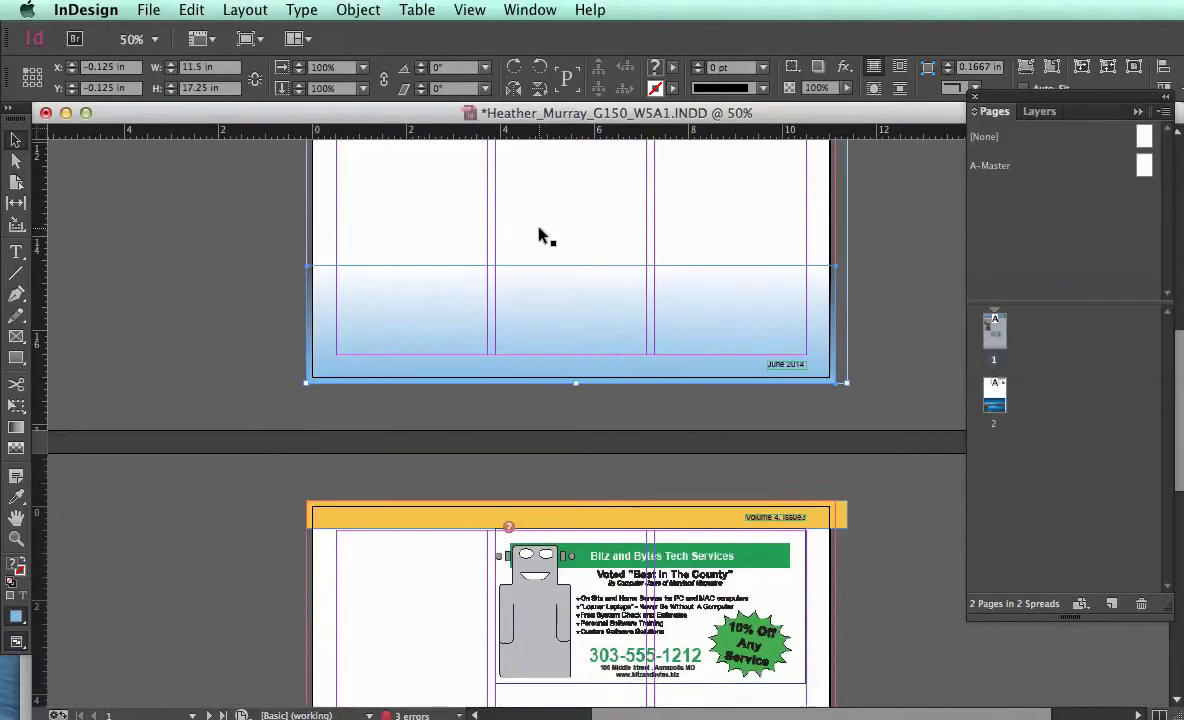
scroll(542, 235, down, 6)
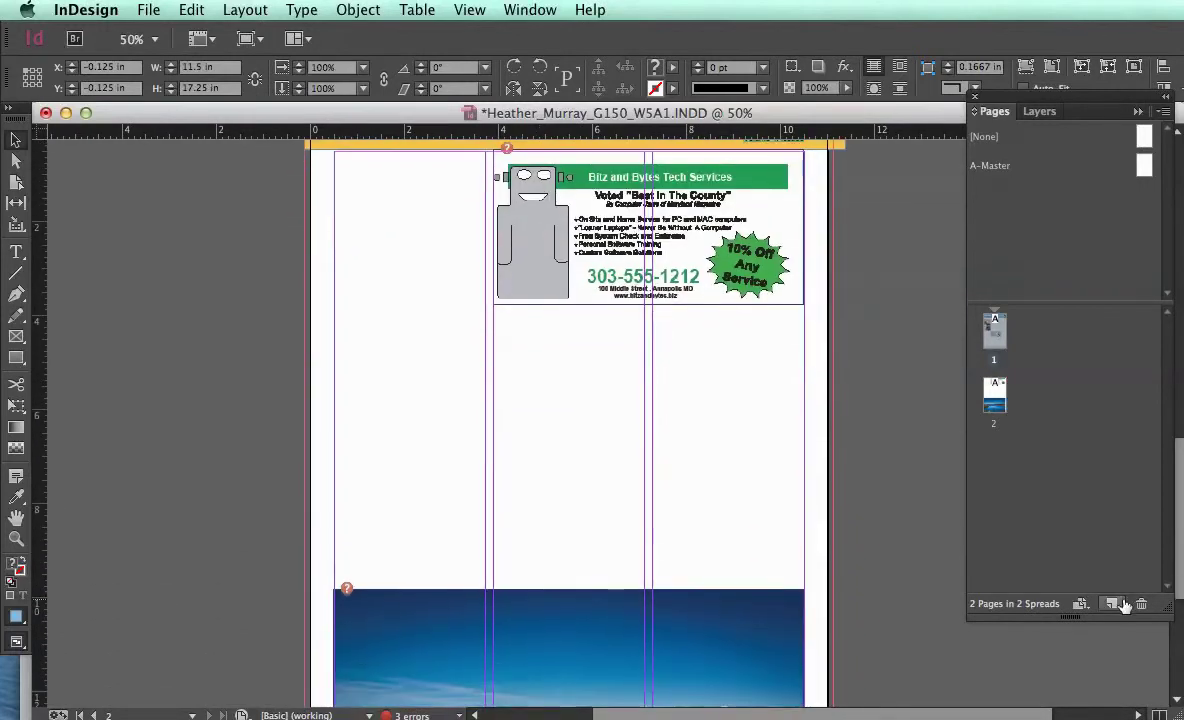
click(1118, 604)
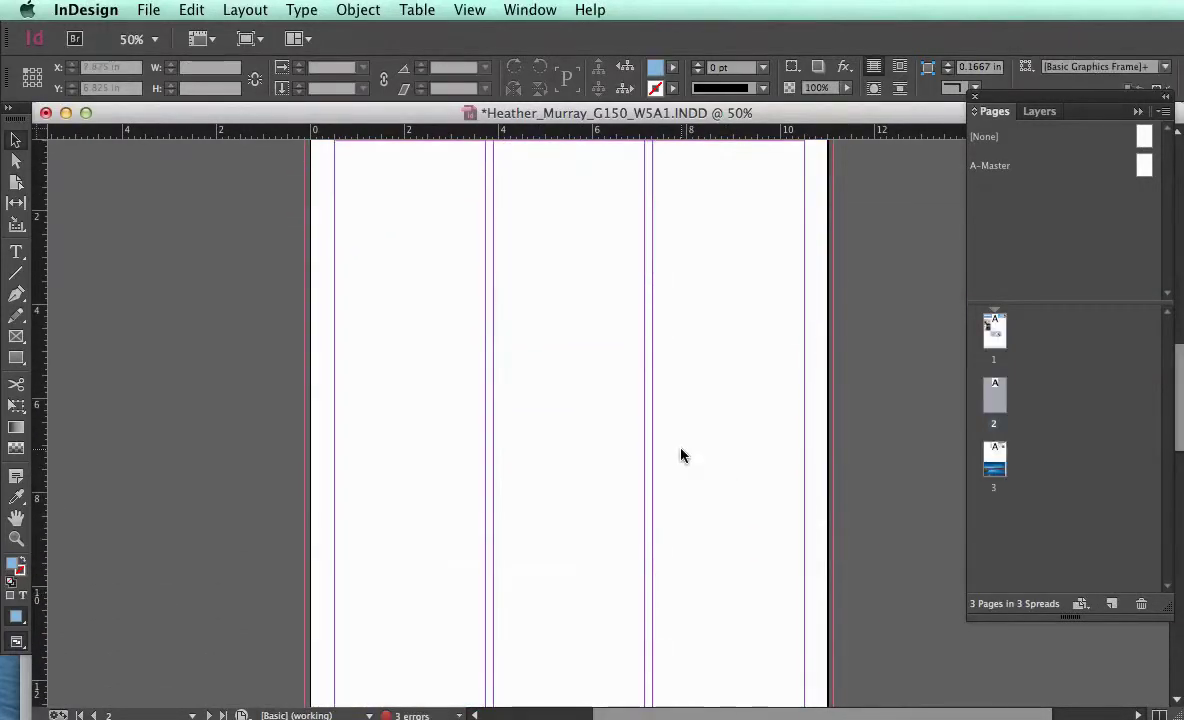
key(super+v)
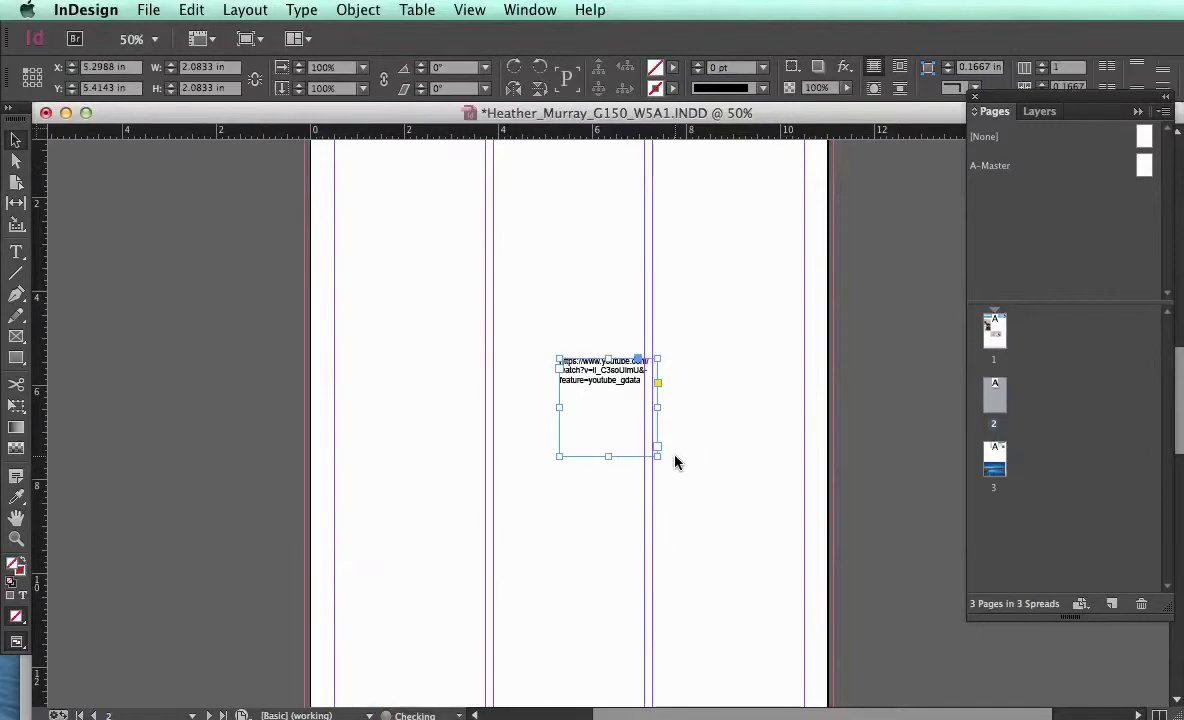
key(super+z)
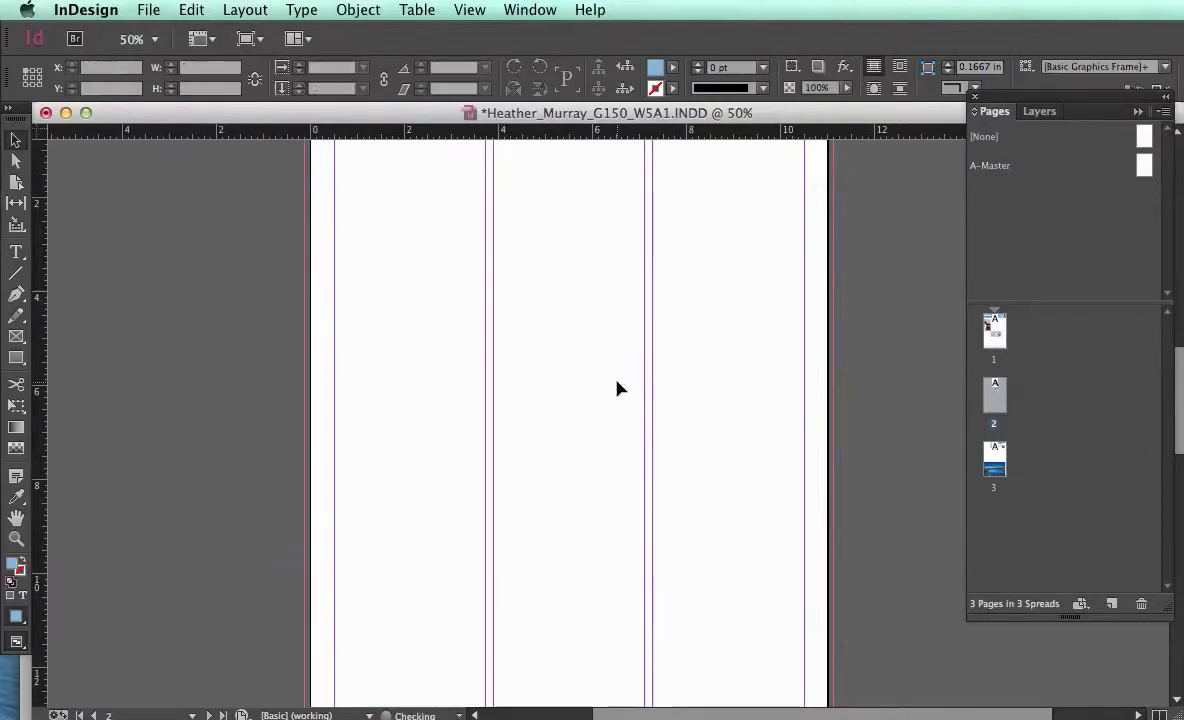
Paste a copy of the blue gradient footer at page 2's bottom edge, then delete it
scroll(618, 388, up, 10)
scroll(618, 388, down, 2)
scroll(618, 388, down, 3)
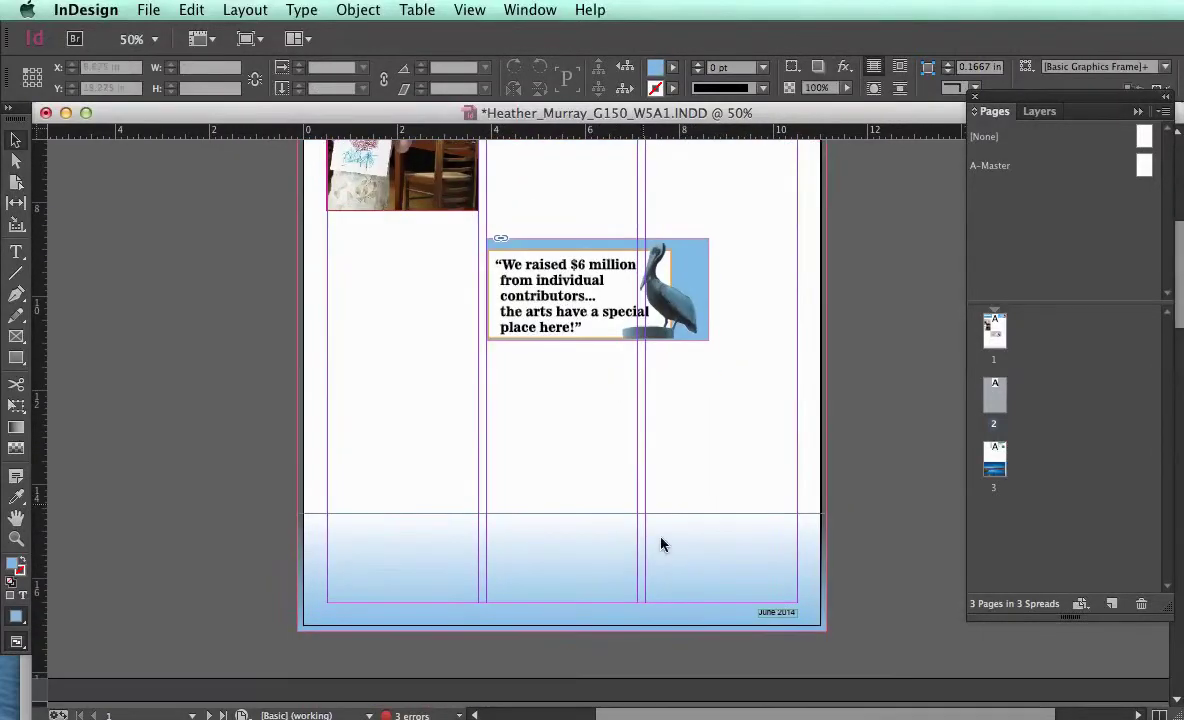
click(664, 545)
scroll(658, 567, down, 20)
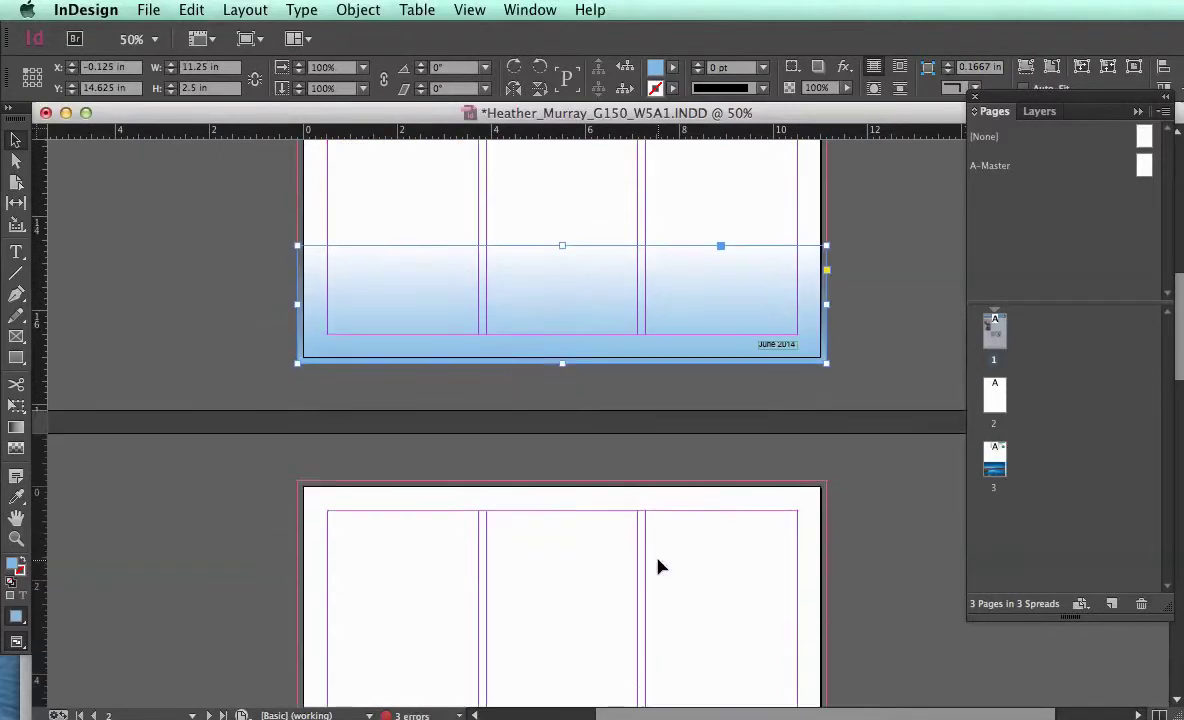
scroll(658, 567, down, 2)
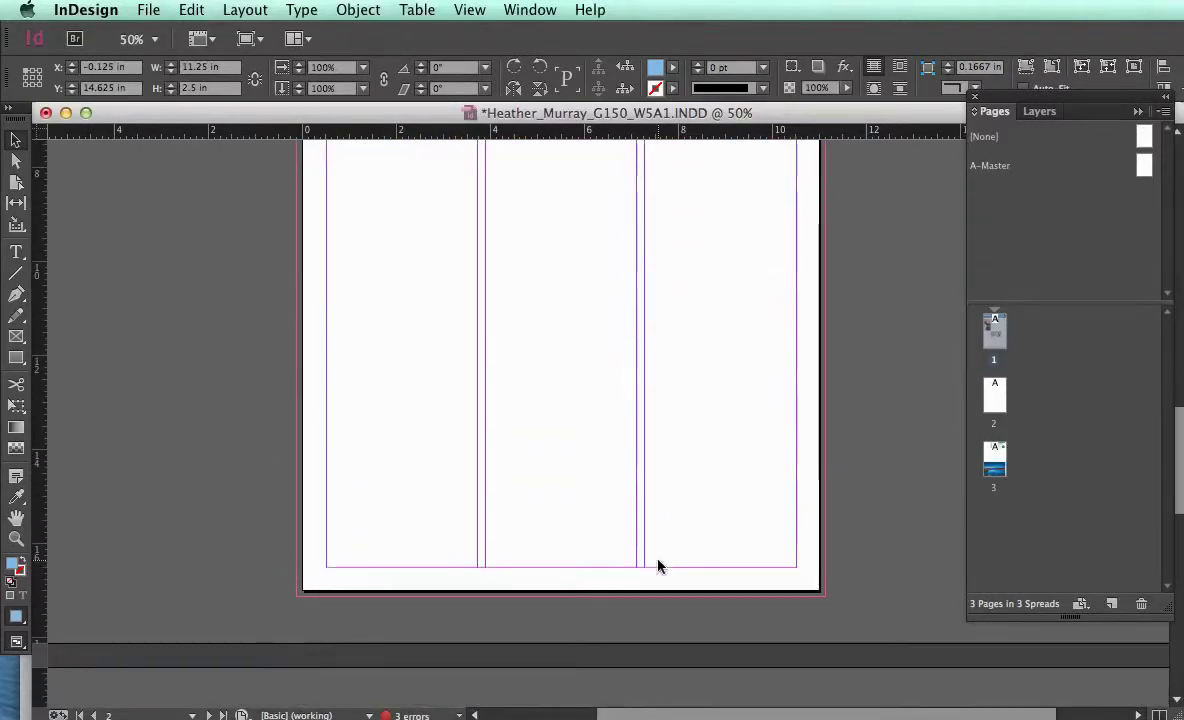
key(super+v)
drag(670, 427, 628, 552)
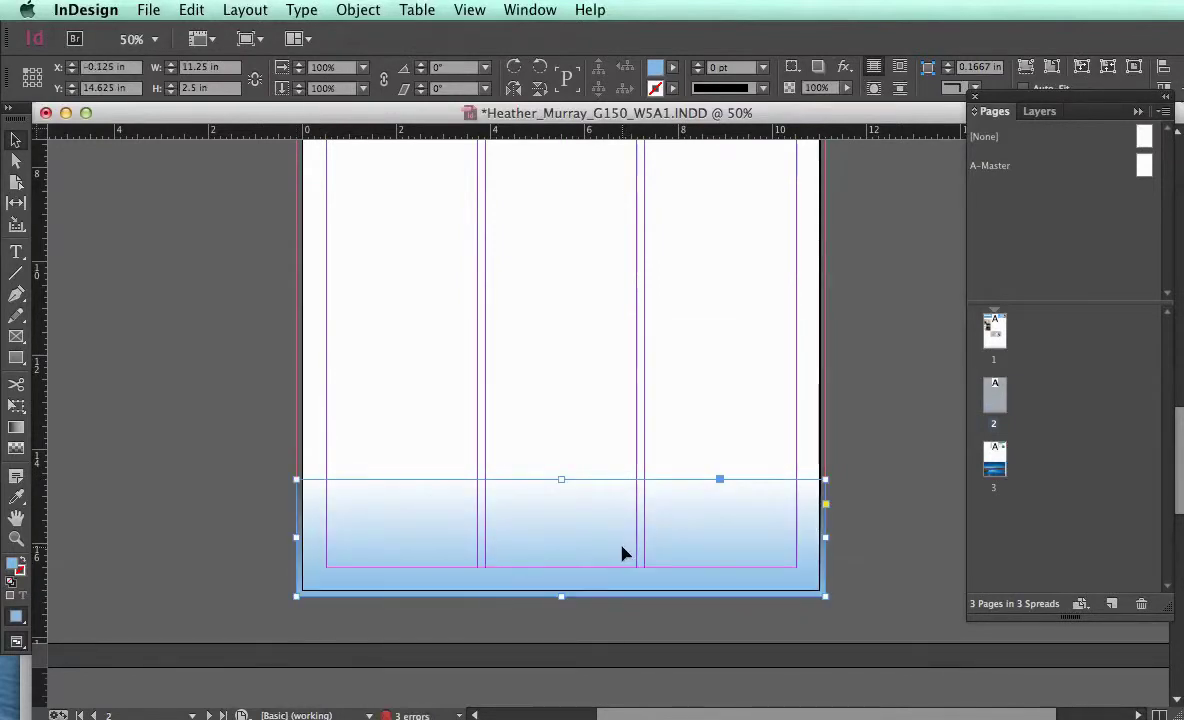
key(BackSpace)
scroll(621, 553, up, 10)
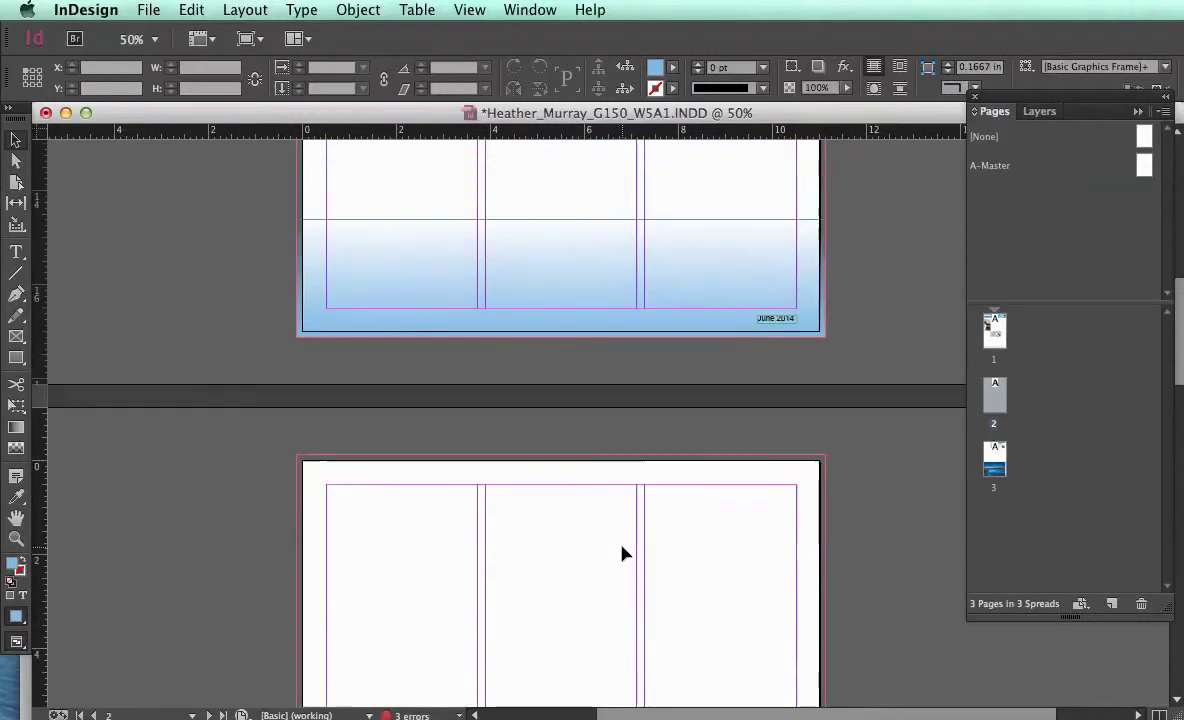
scroll(621, 553, up, 5)
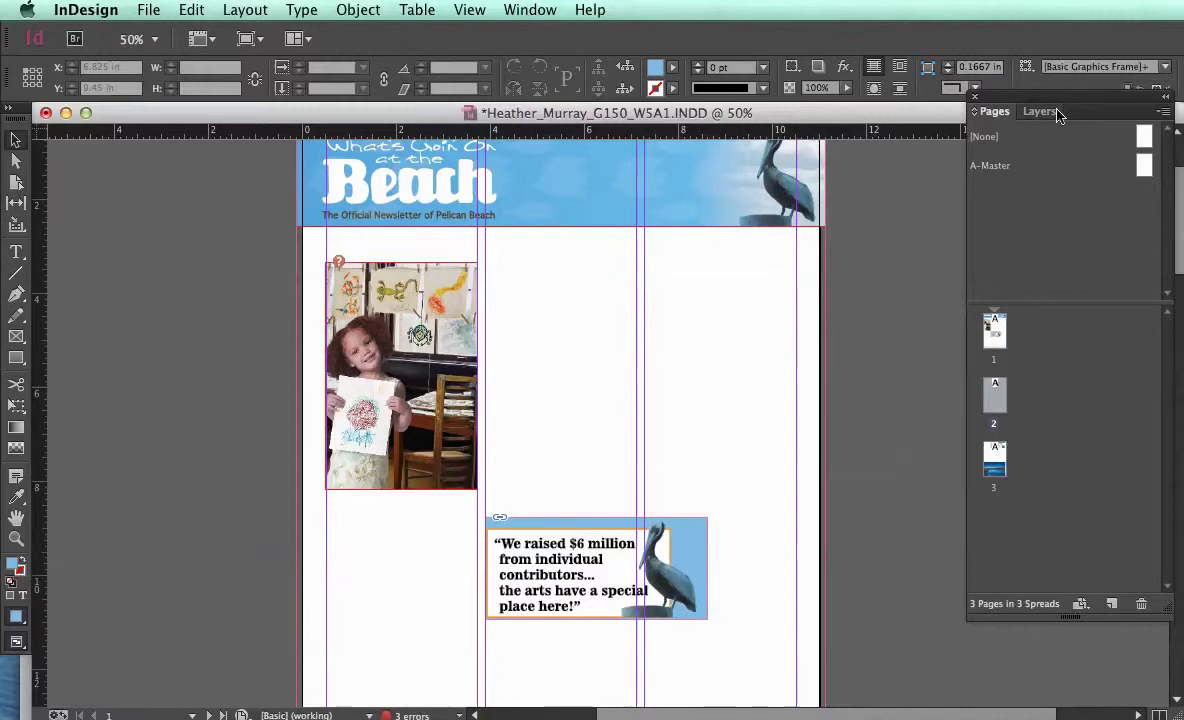
click(535, 9)
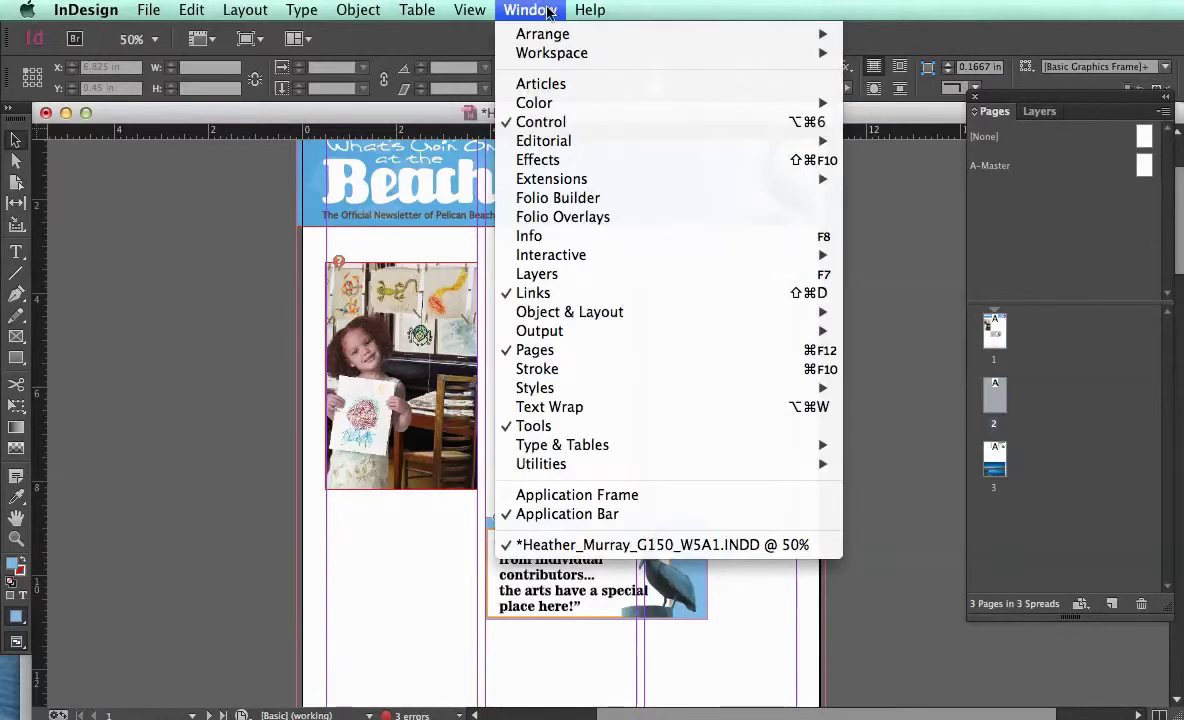
click(1073, 255)
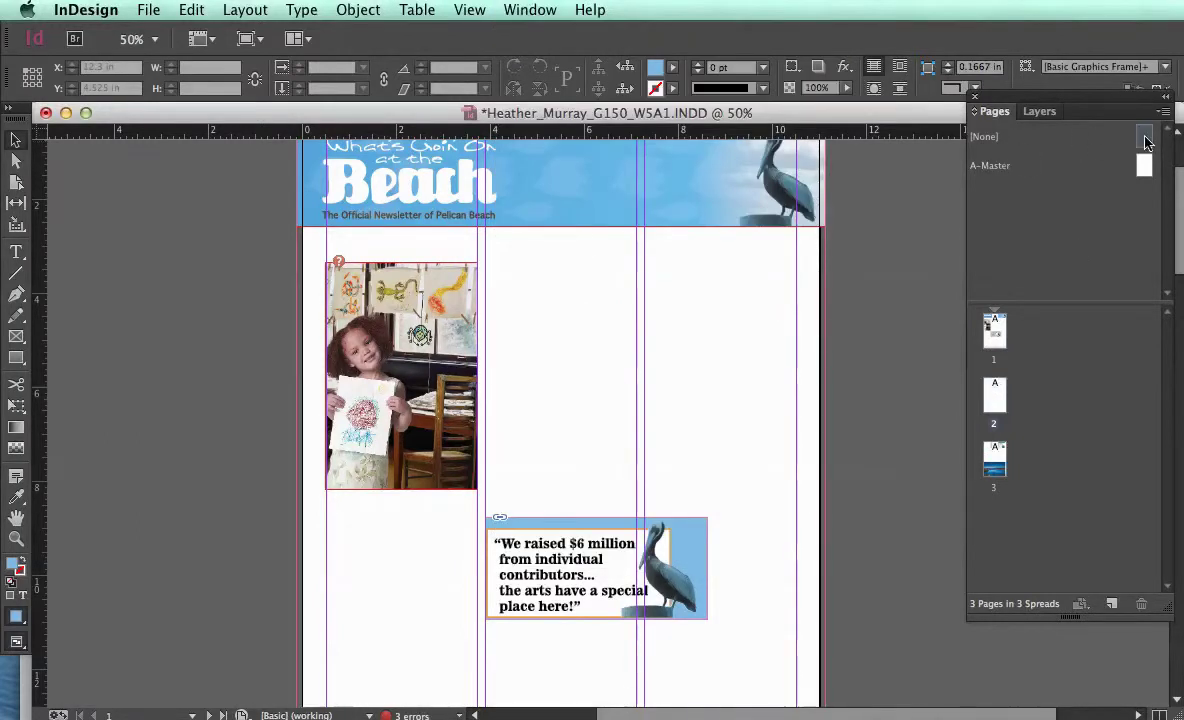
click(653, 286)
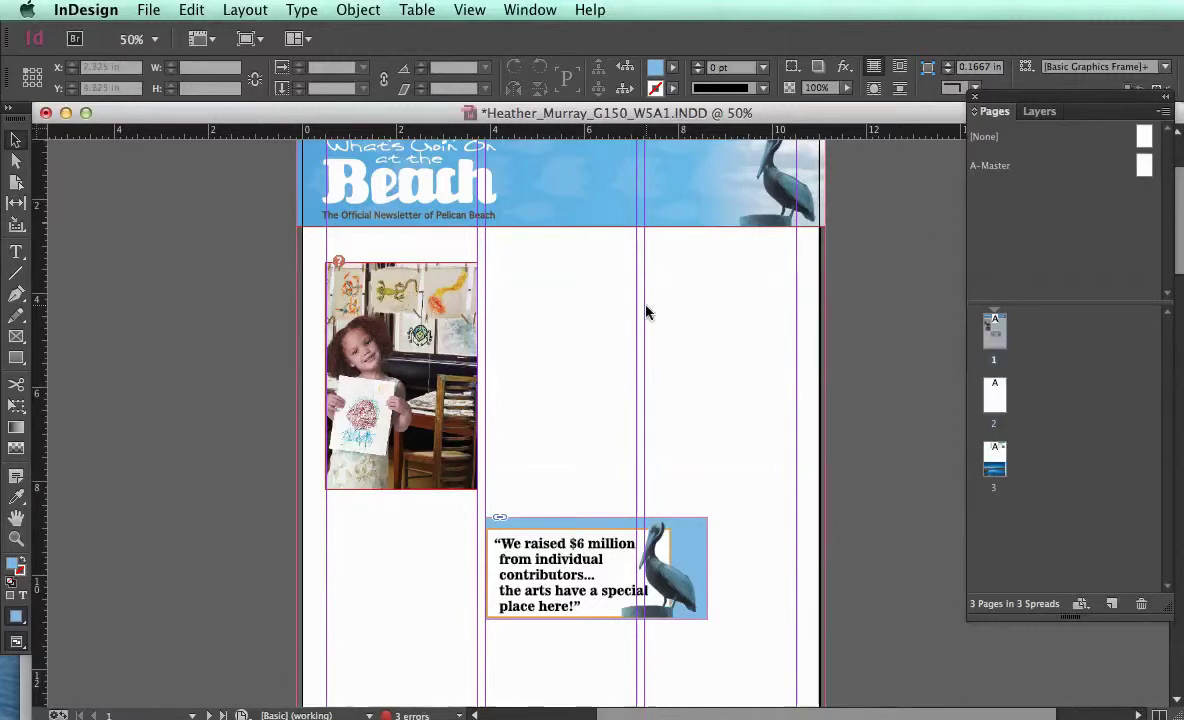
scroll(646, 312, up, 2)
scroll(646, 312, down, 3)
scroll(646, 313, down, 2)
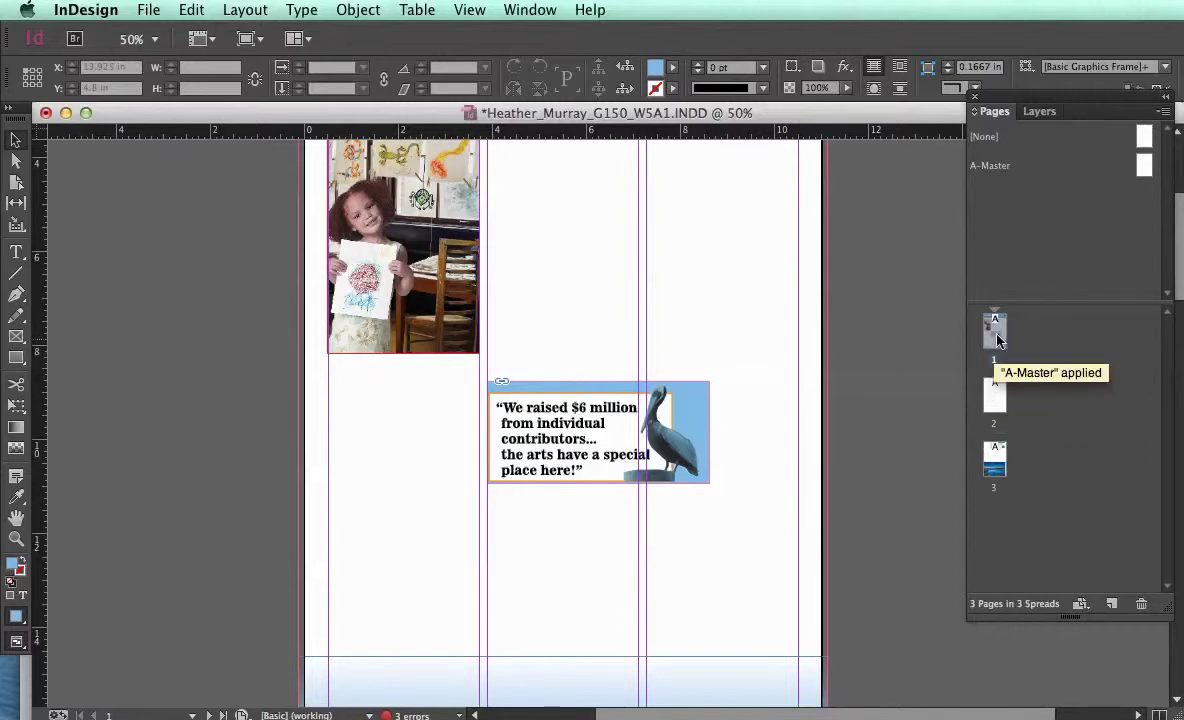
double_click(1068, 166)
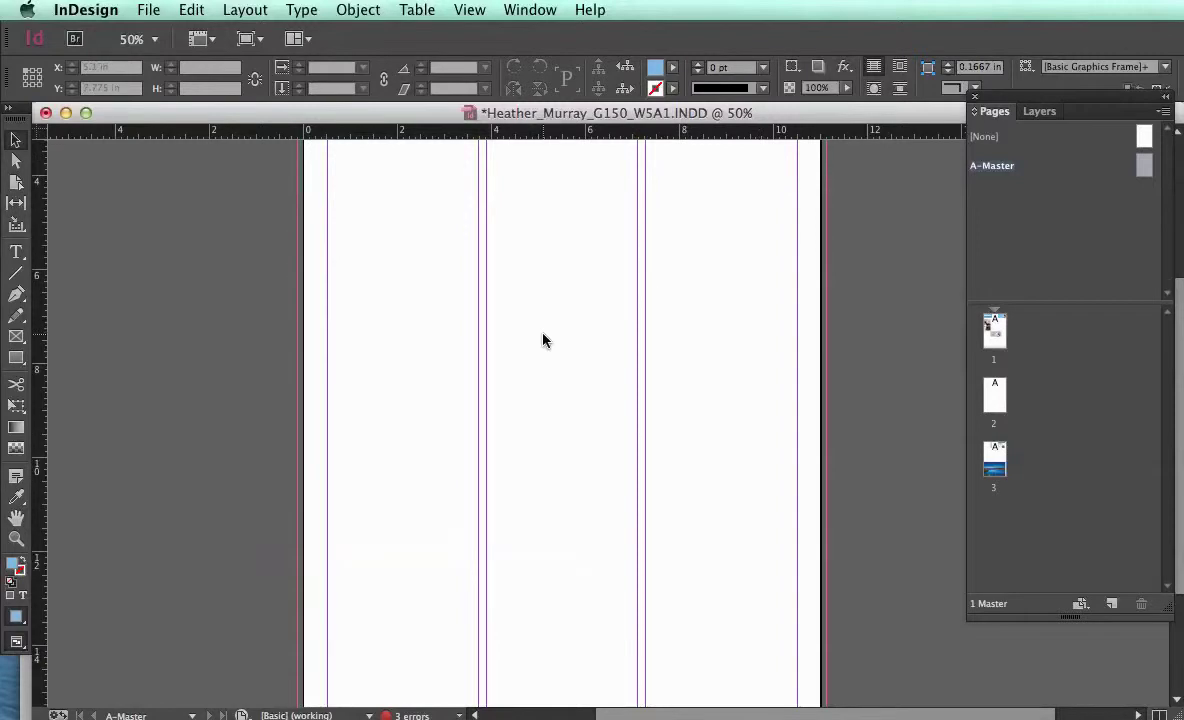
scroll(543, 341, up, 4)
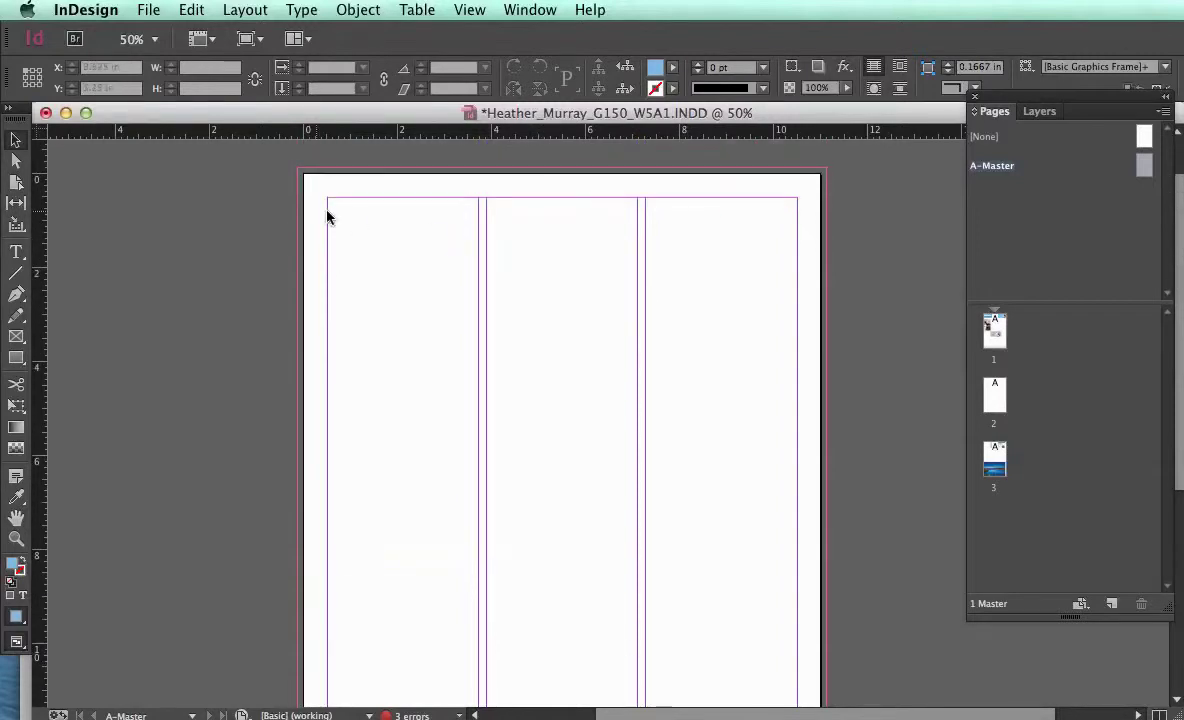
scroll(740, 470, down, 4)
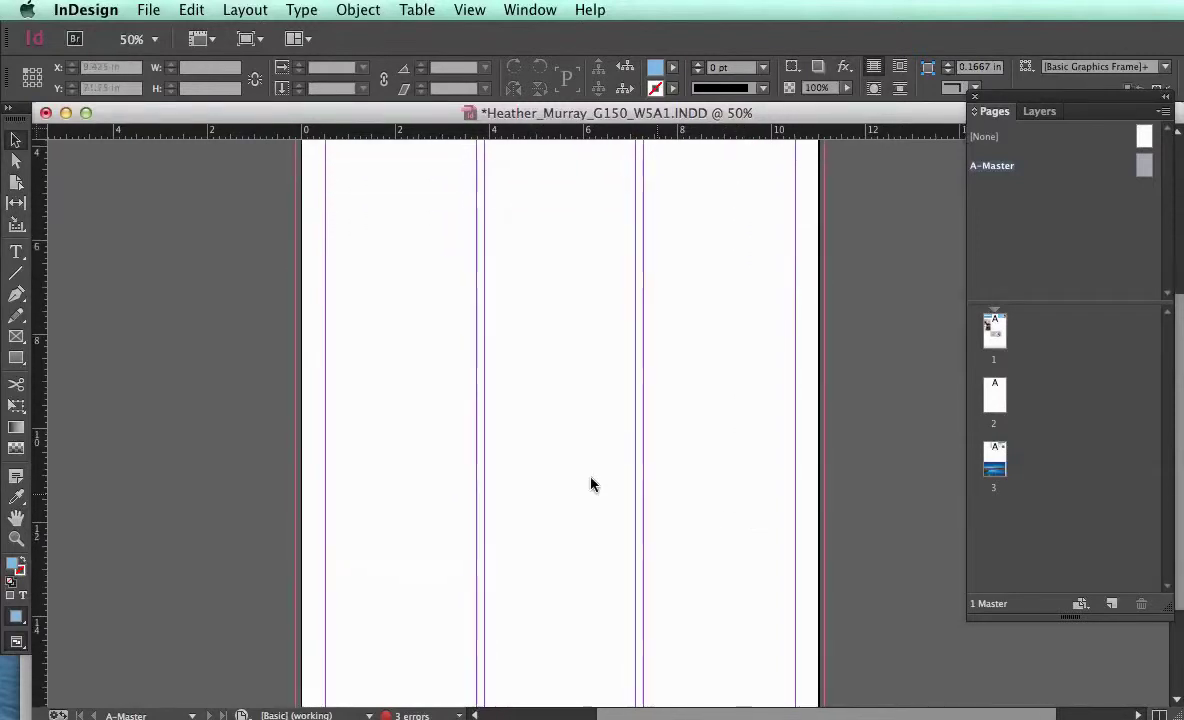
scroll(344, 470, down, 3)
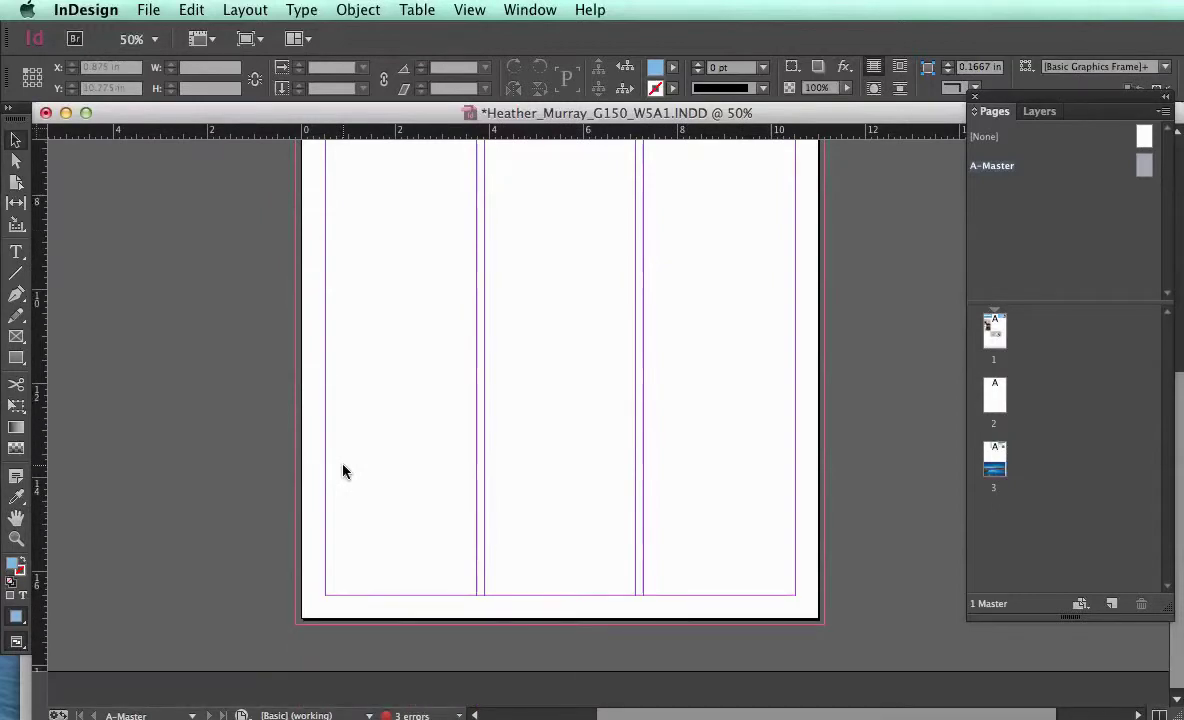
double_click(993, 327)
Select the blue gradient footer at the bottom of page 1, then switch to the A-Master page
scroll(510, 312, up, 8)
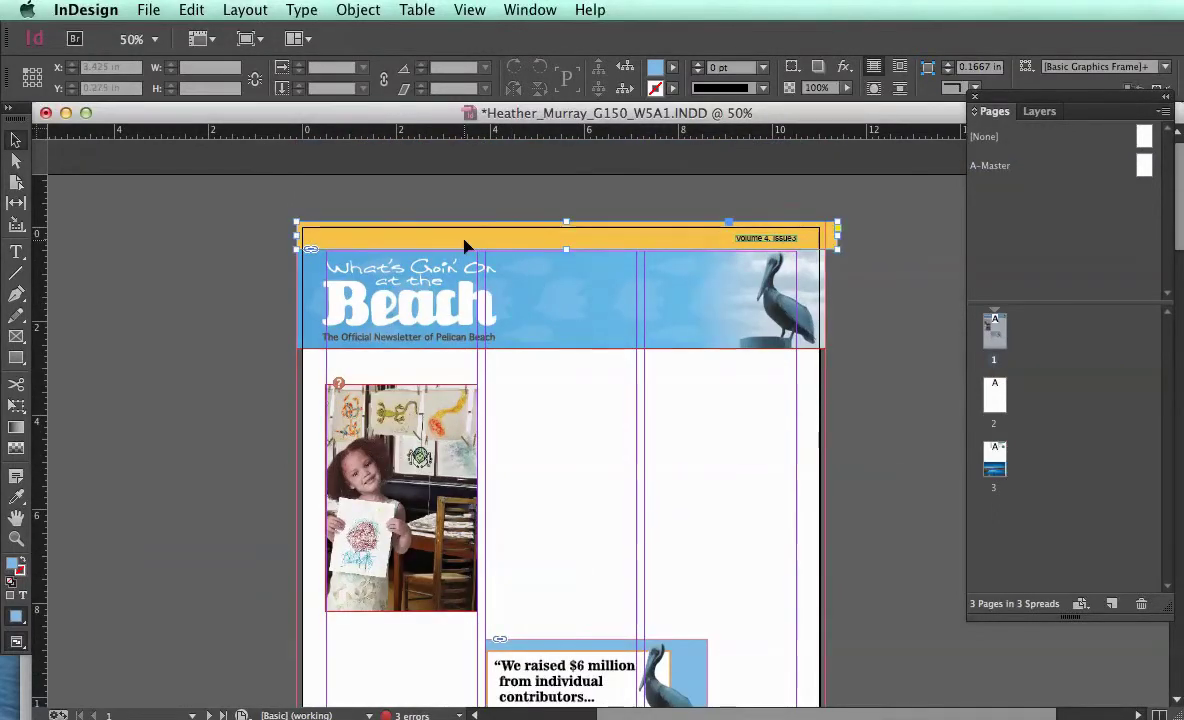
click(464, 242)
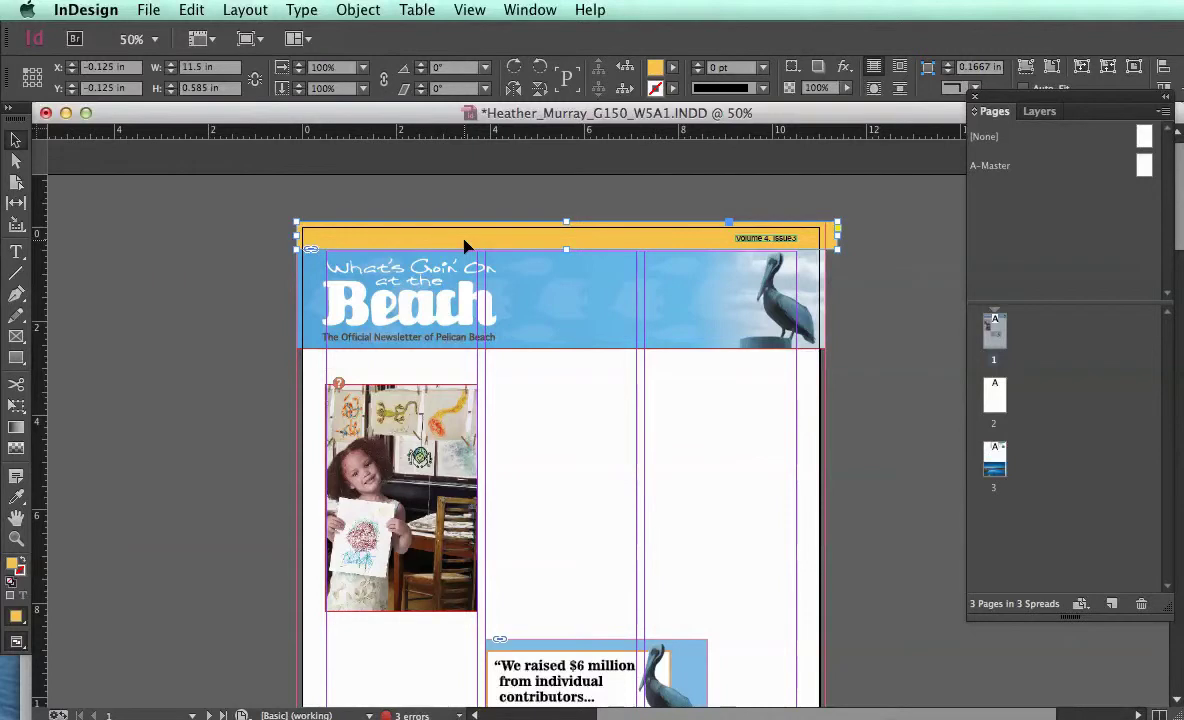
scroll(464, 244, down, 8)
scroll(464, 246, down, 3)
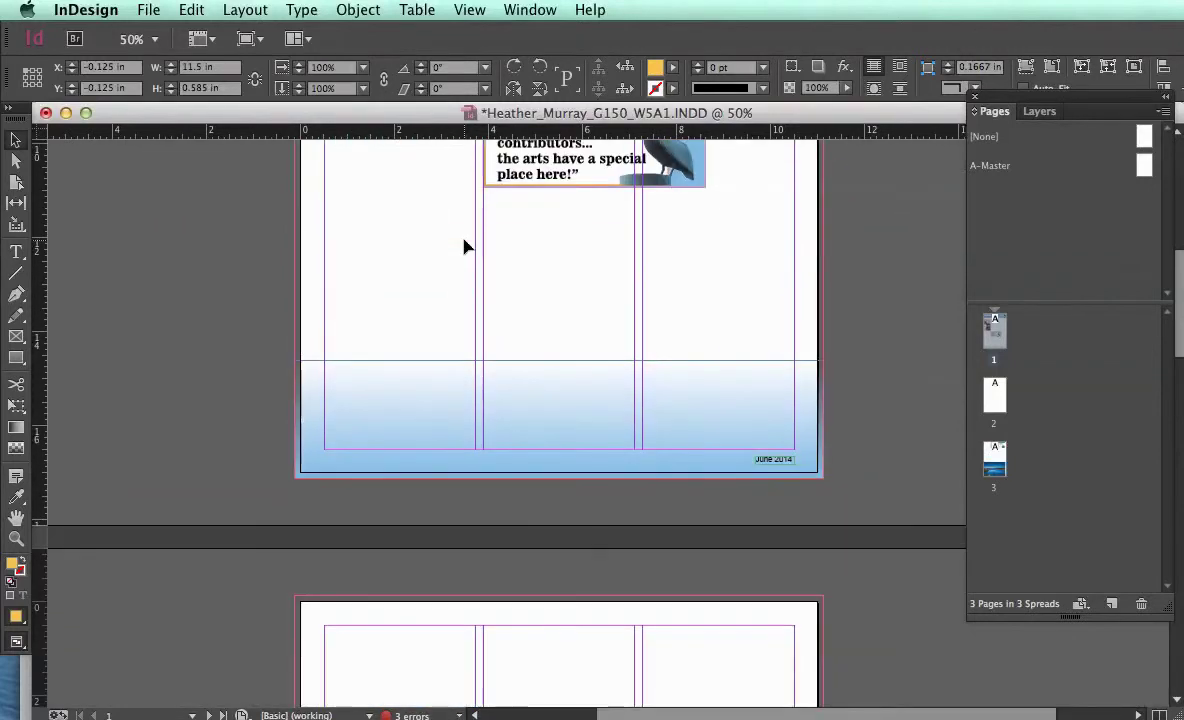
click(462, 402)
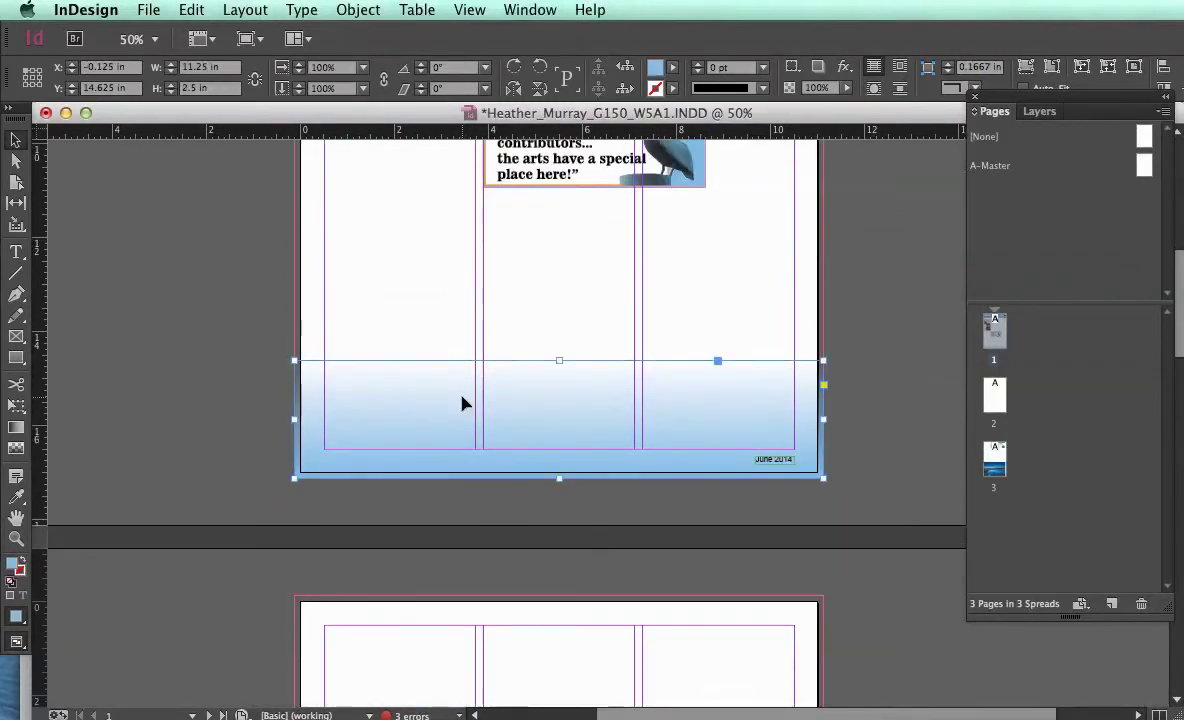
scroll(462, 402, up, 10)
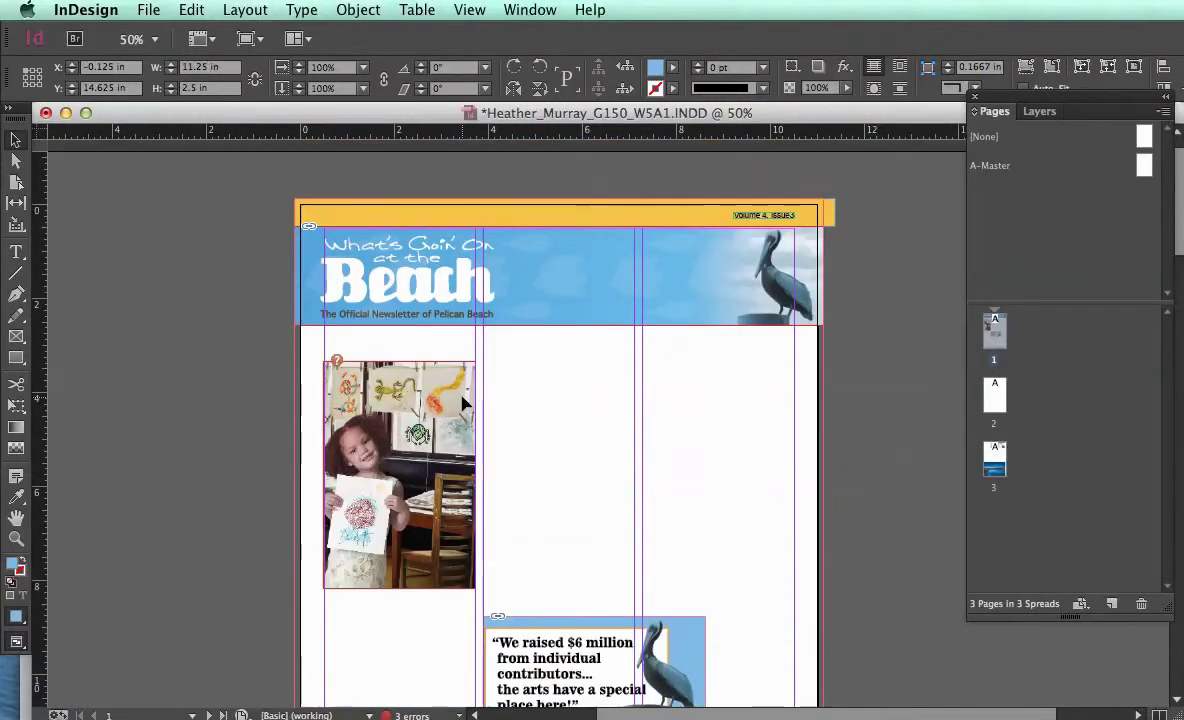
double_click(1143, 167)
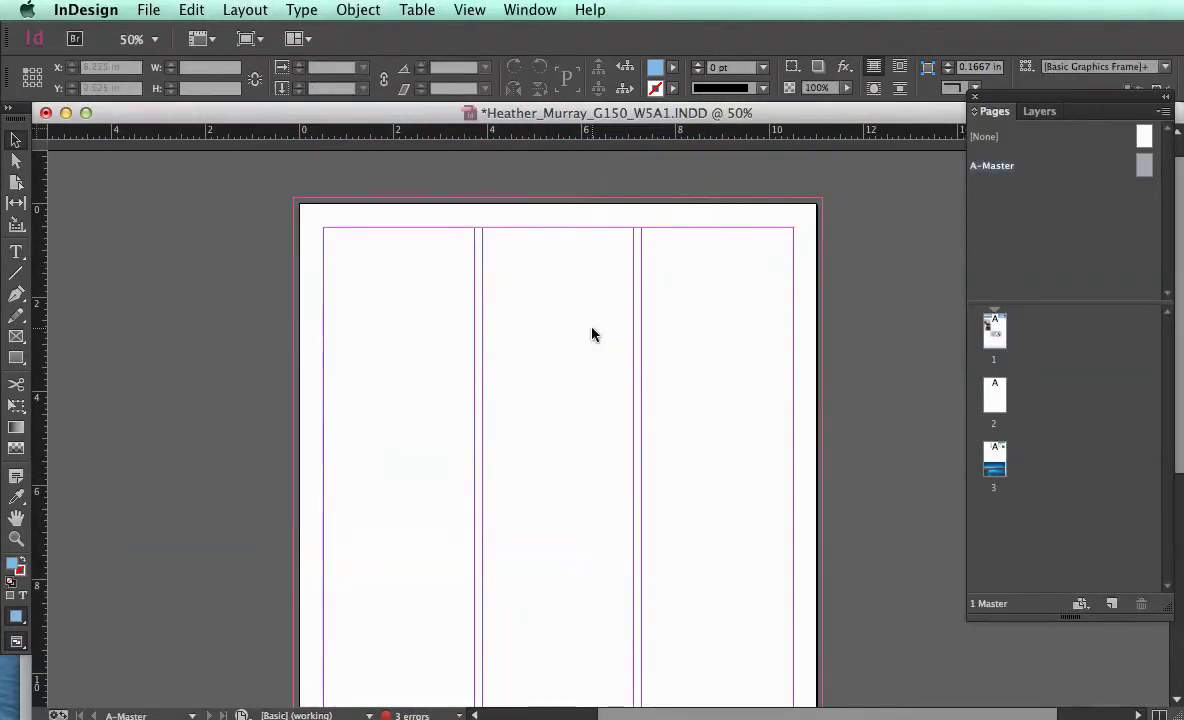
Paste the gradient footer onto A-Master, align it to the bottom bleed edge, and view page 2
key(ctrl+v)
scroll(600, 357, down, 4)
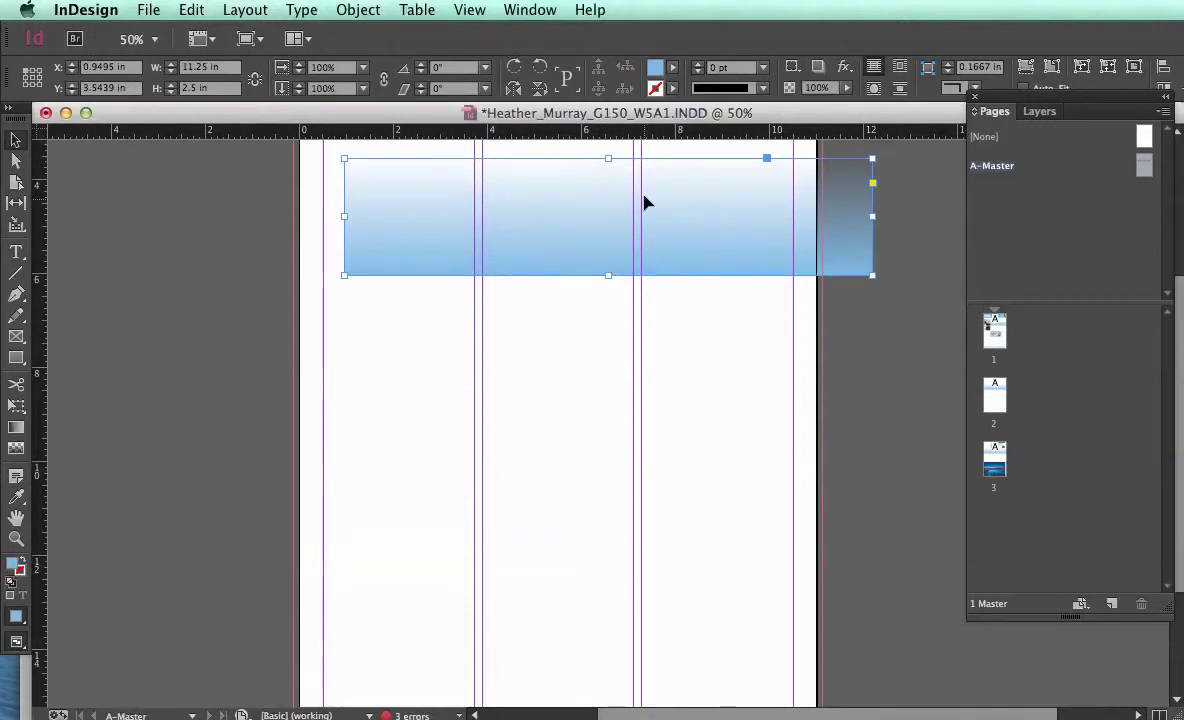
drag(645, 198, 596, 618)
scroll(596, 618, down, 3)
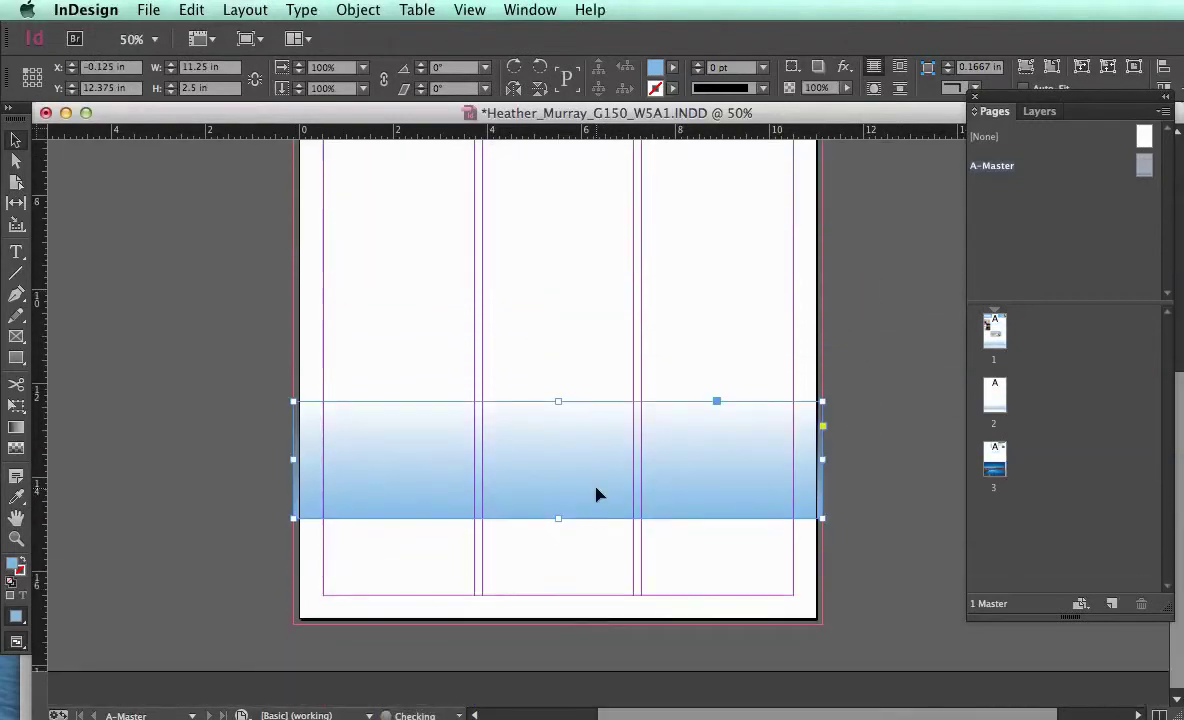
drag(597, 492, 597, 599)
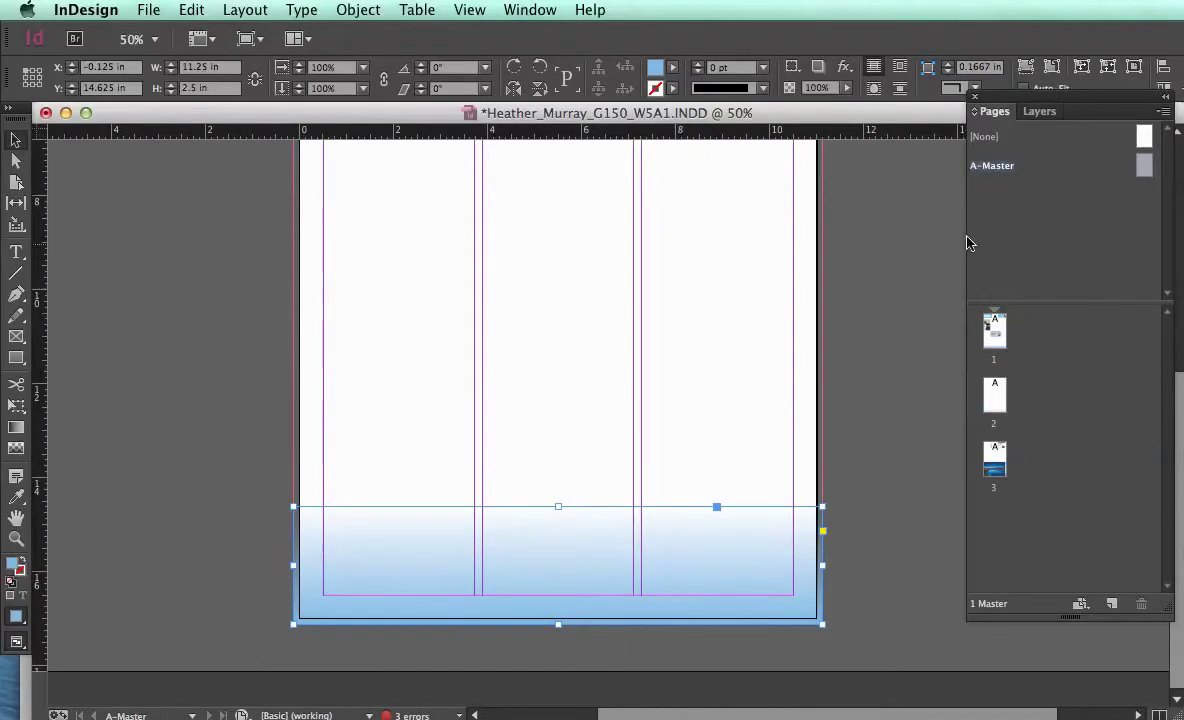
double_click(994, 395)
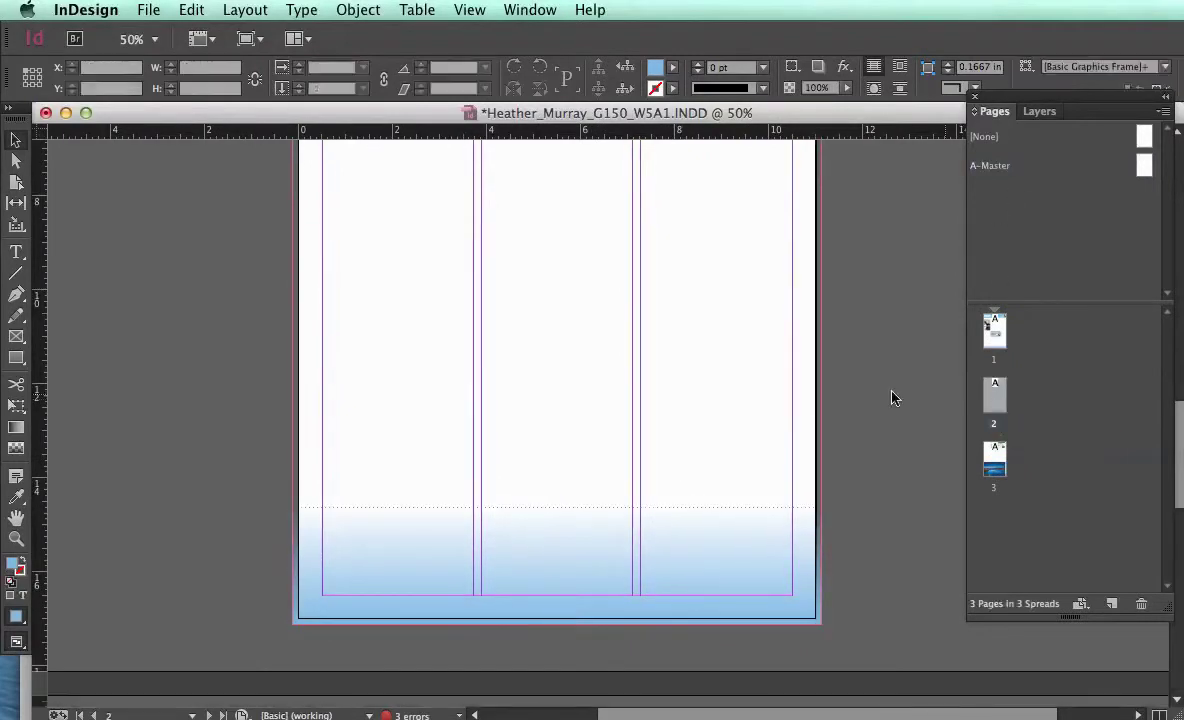
scroll(560, 330, up, 10)
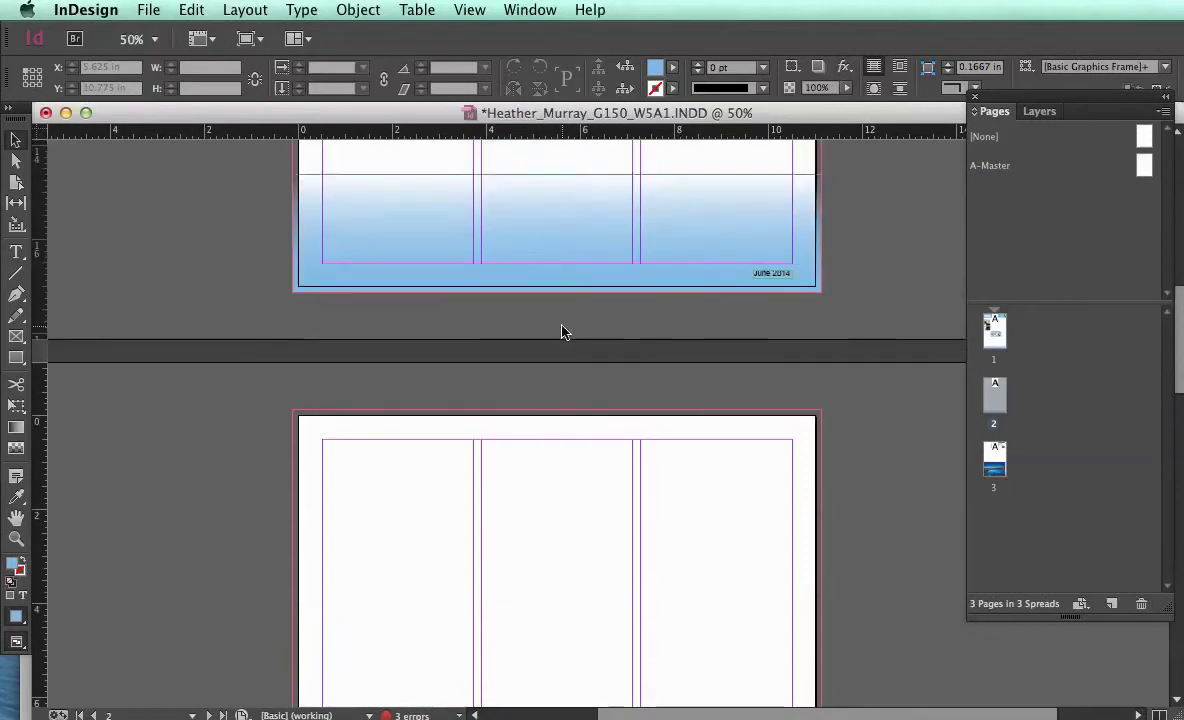
scroll(562, 332, down, 8)
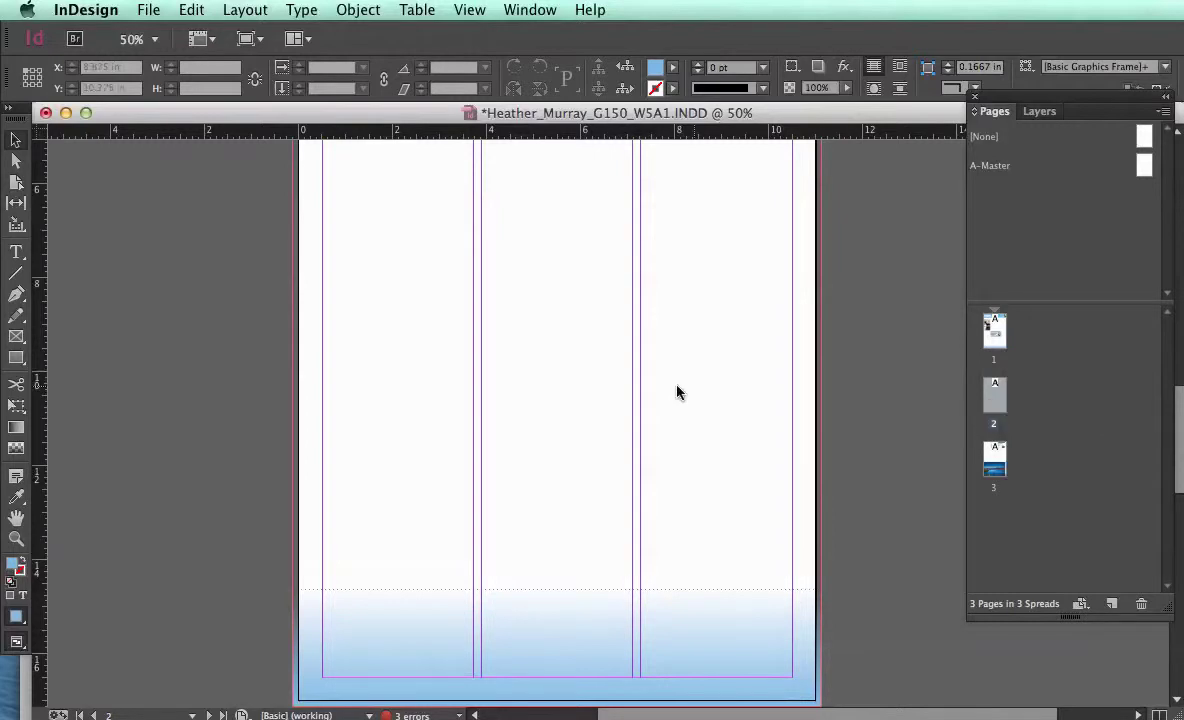
Apply the [None] master to page 2 and view it without the gradient footer
double_click(1037, 166)
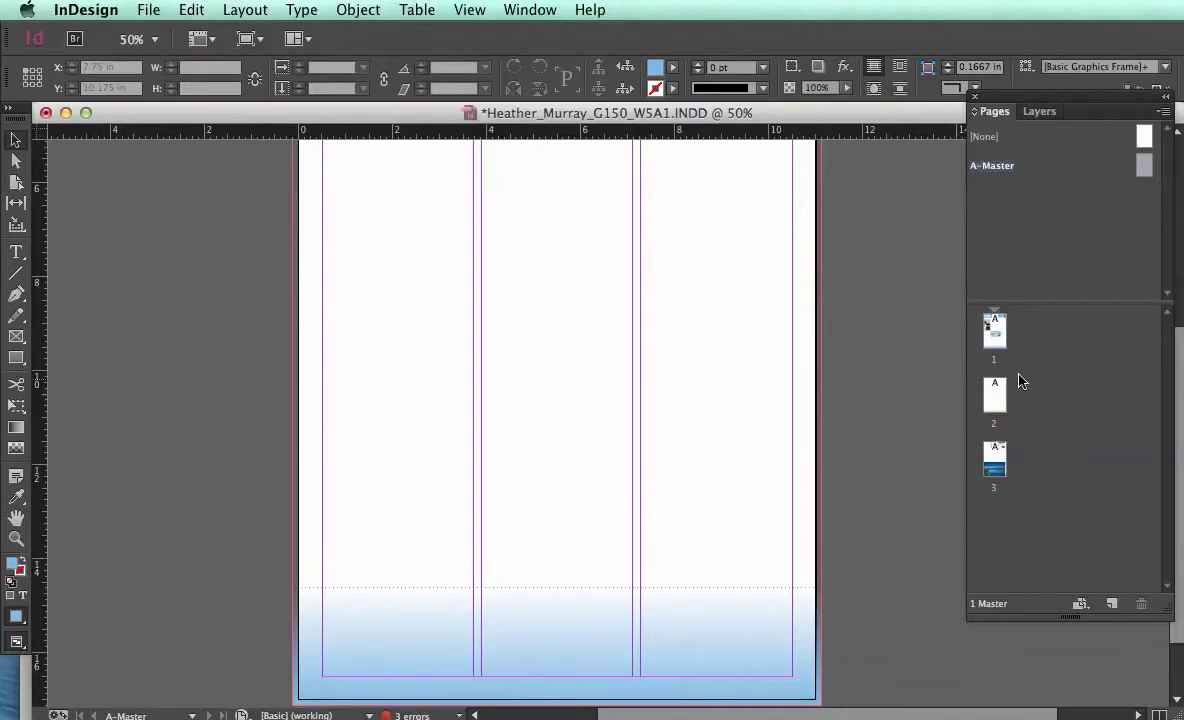
click(995, 398)
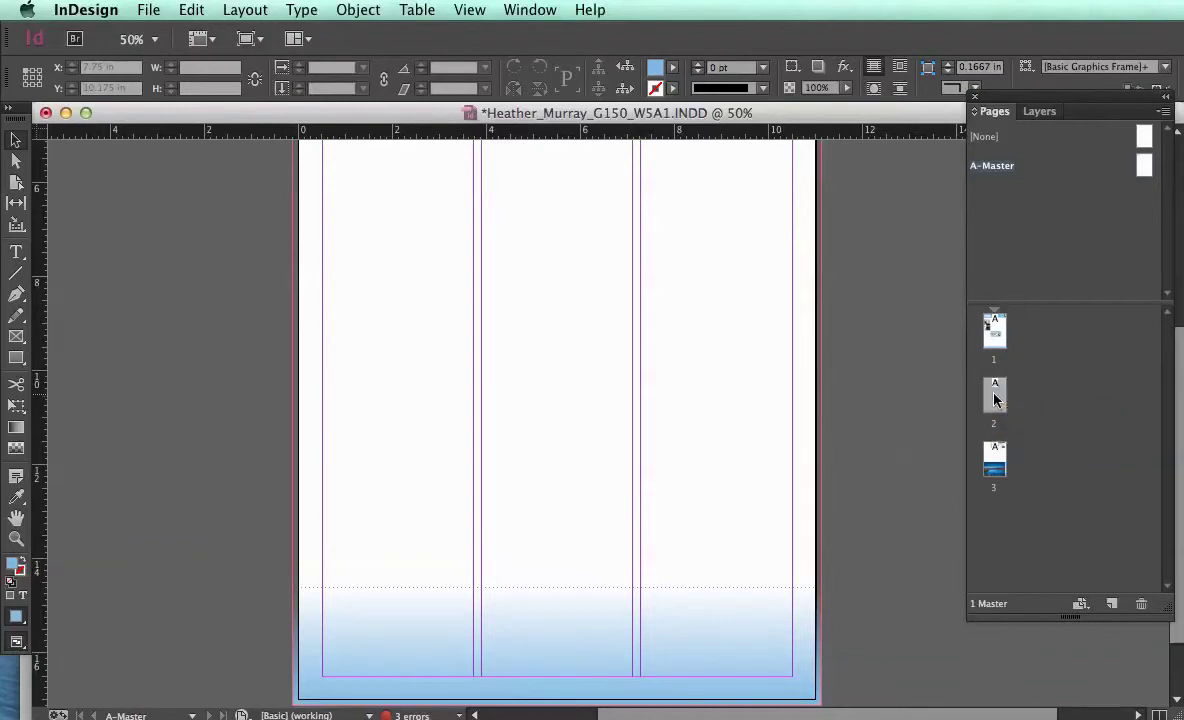
click(1137, 139)
drag(1150, 137, 1002, 400)
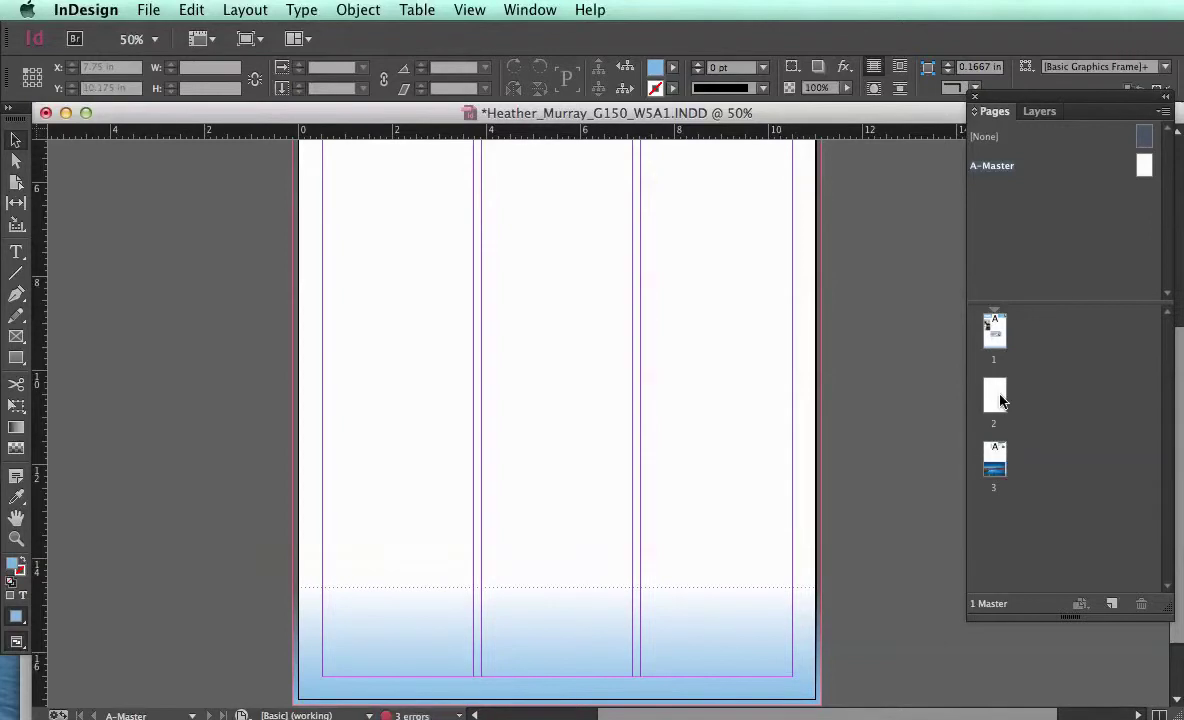
double_click(996, 396)
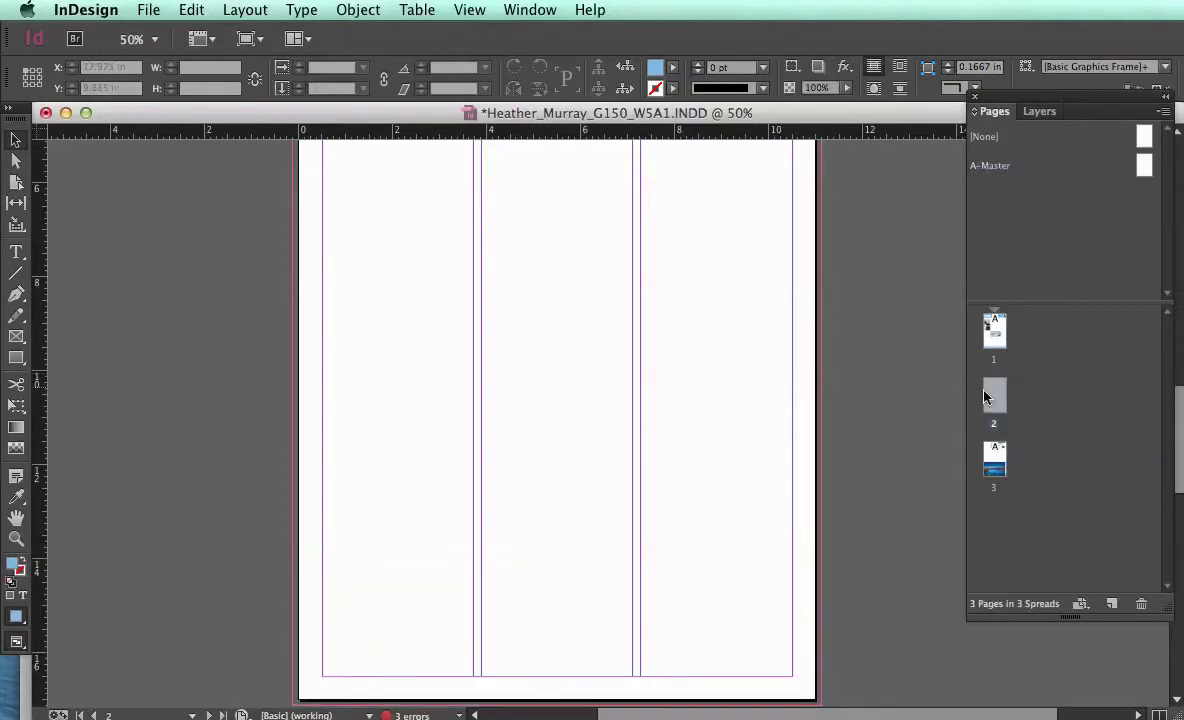
scroll(484, 256, up, 6)
scroll(484, 256, down, 4)
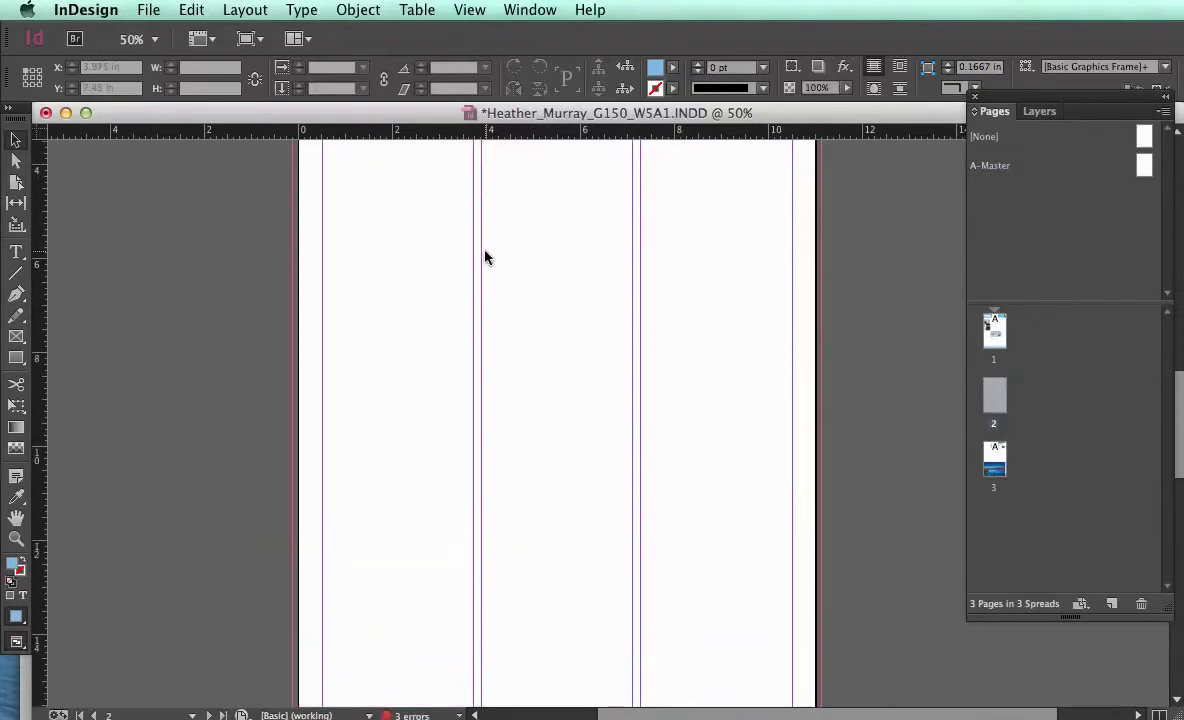
Zoom out to 25% and scroll between footerless page 2 and page 3 with the footer
key(super+minus)
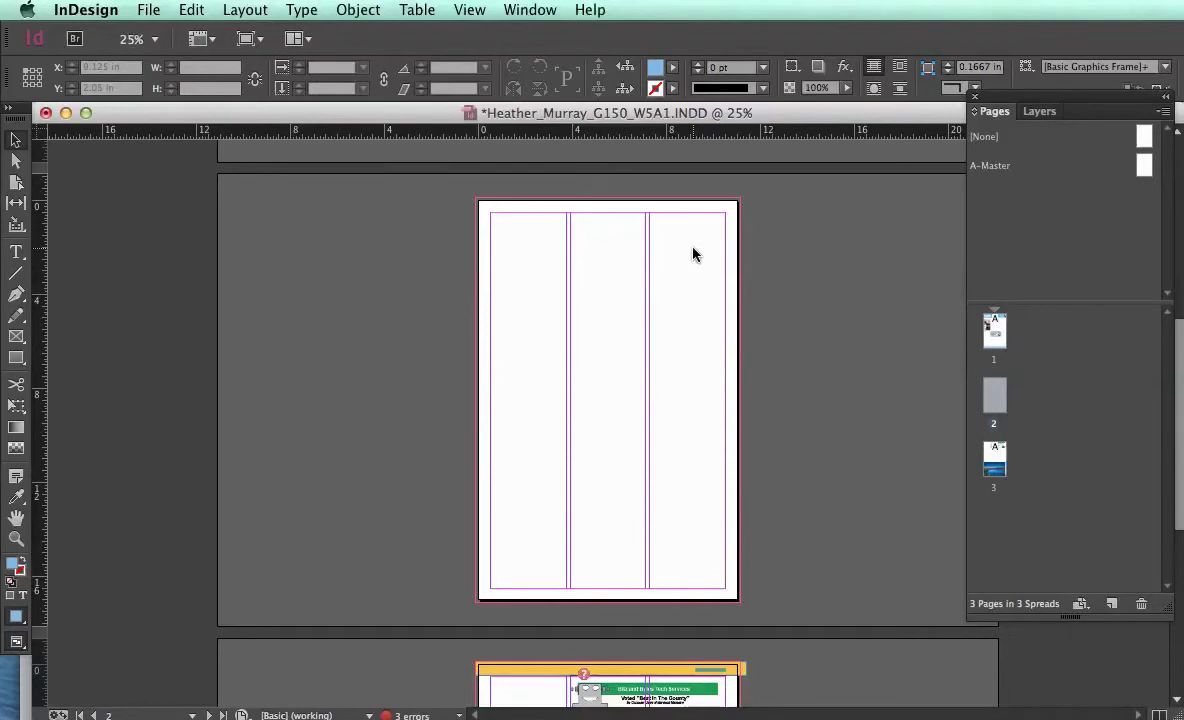
scroll(663, 375, down, 2)
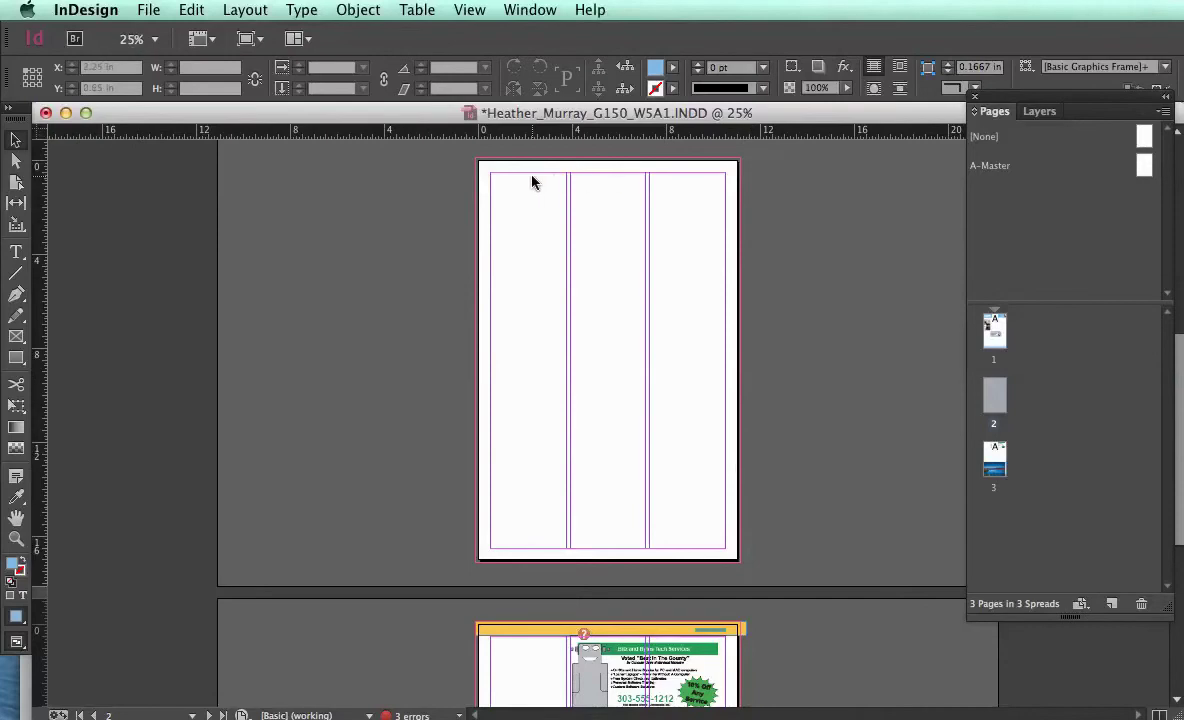
scroll(603, 333, down, 10)
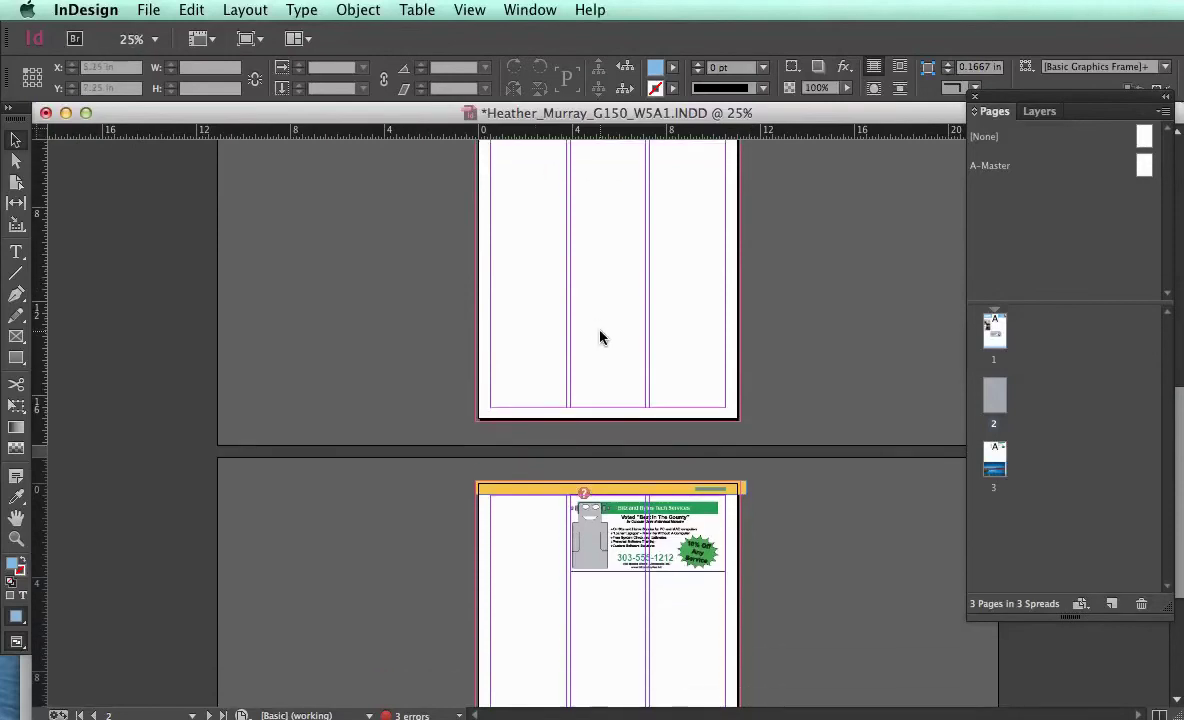
scroll(603, 337, down, 5)
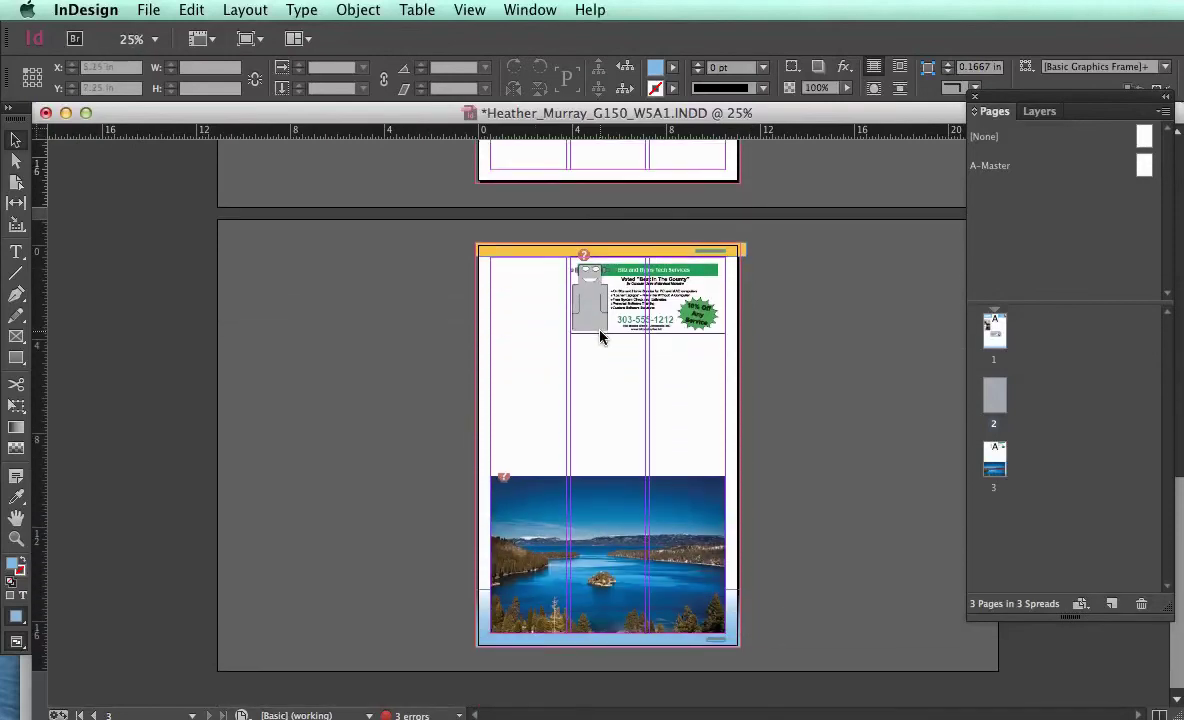
scroll(601, 337, up, 2)
scroll(601, 337, up, 8)
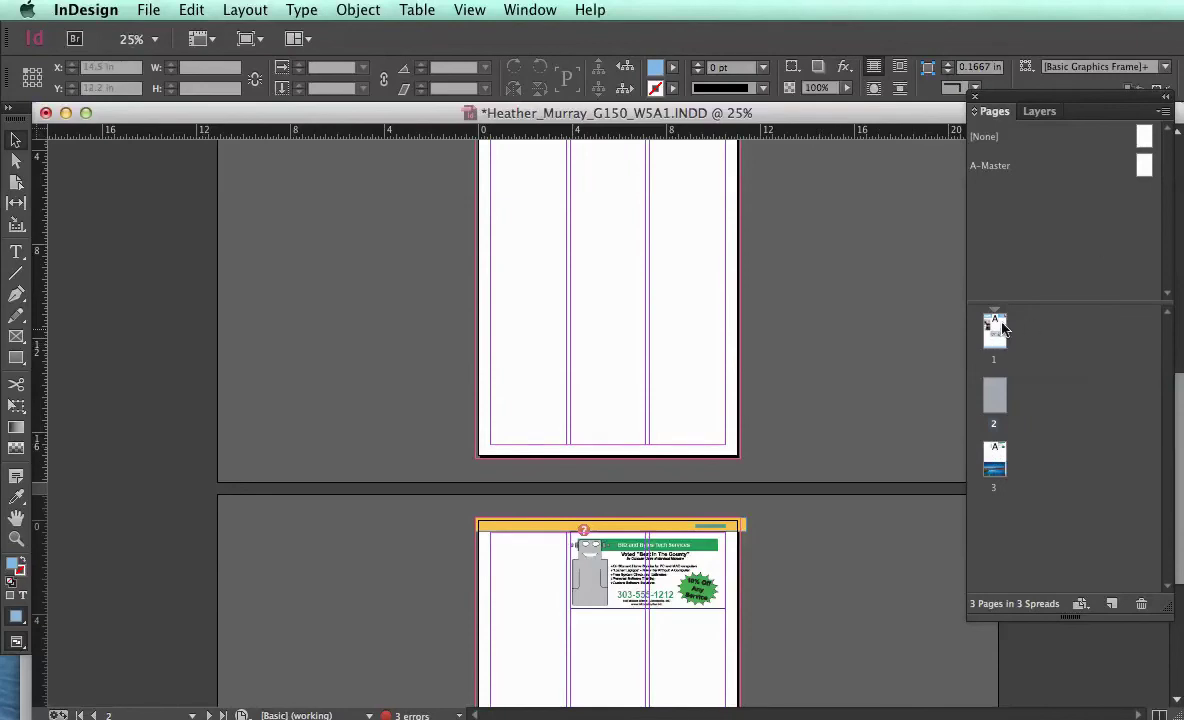
Open A-Master to show its three column guides and blue gradient footer
double_click(1058, 163)
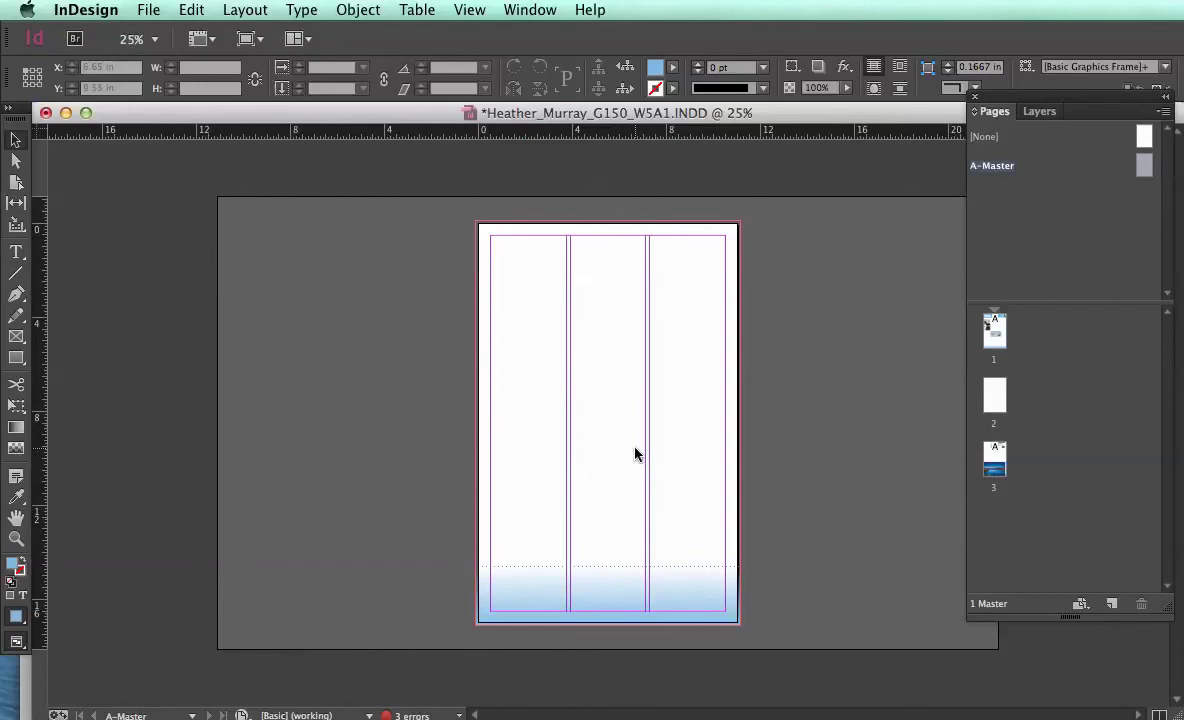